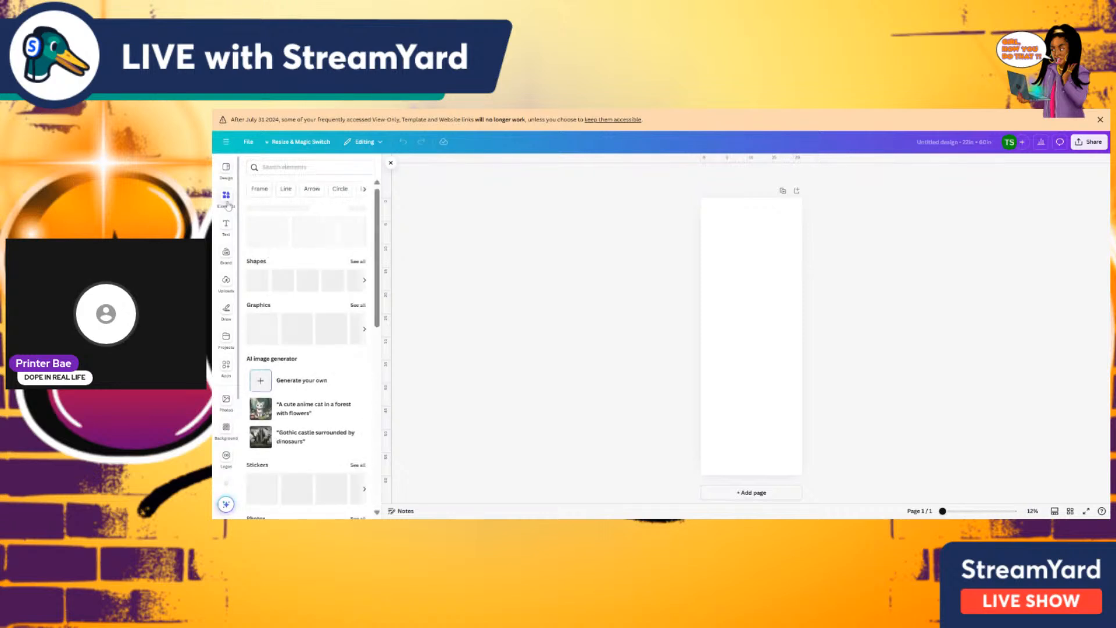
Insert the uploaded image of the girl with the pink bow, place it near the page's top and remove its background
click(227, 256)
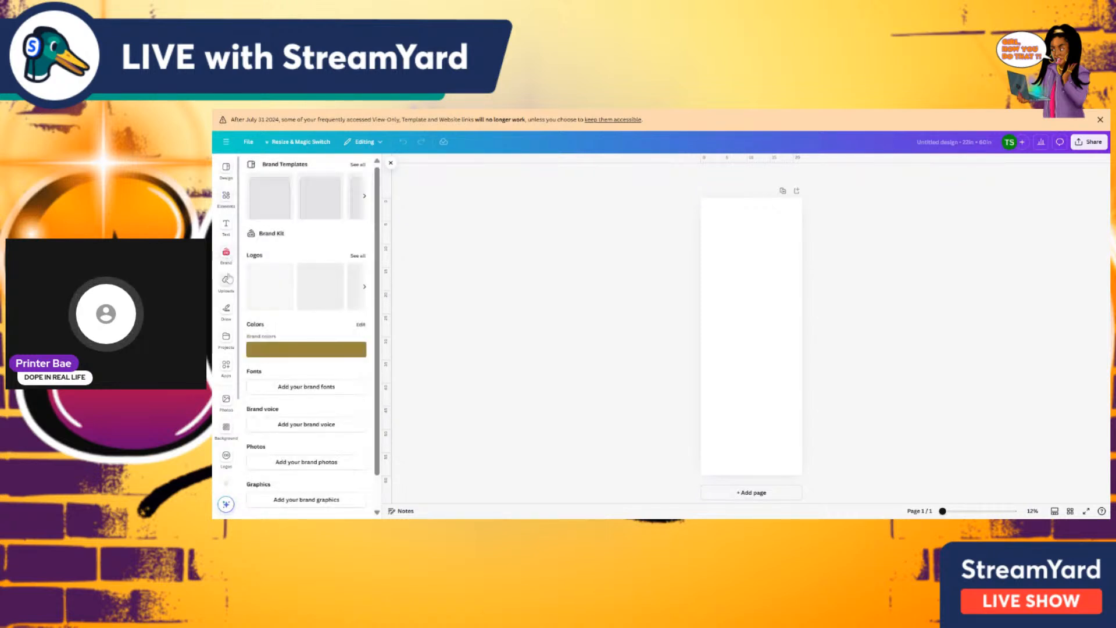
click(226, 281)
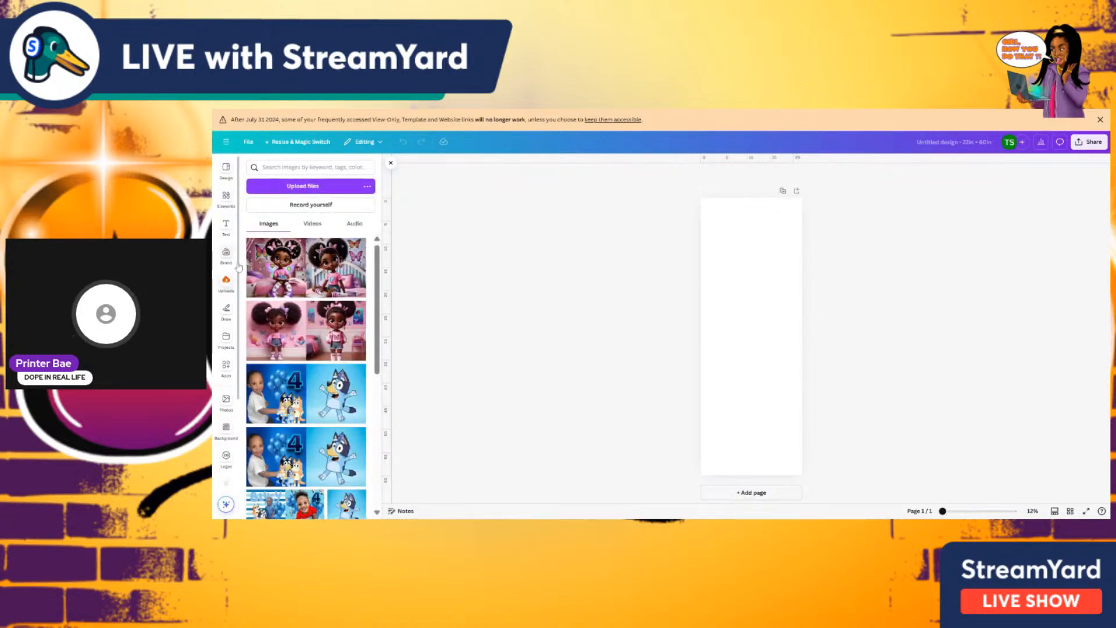
scroll(378, 303, down, 10)
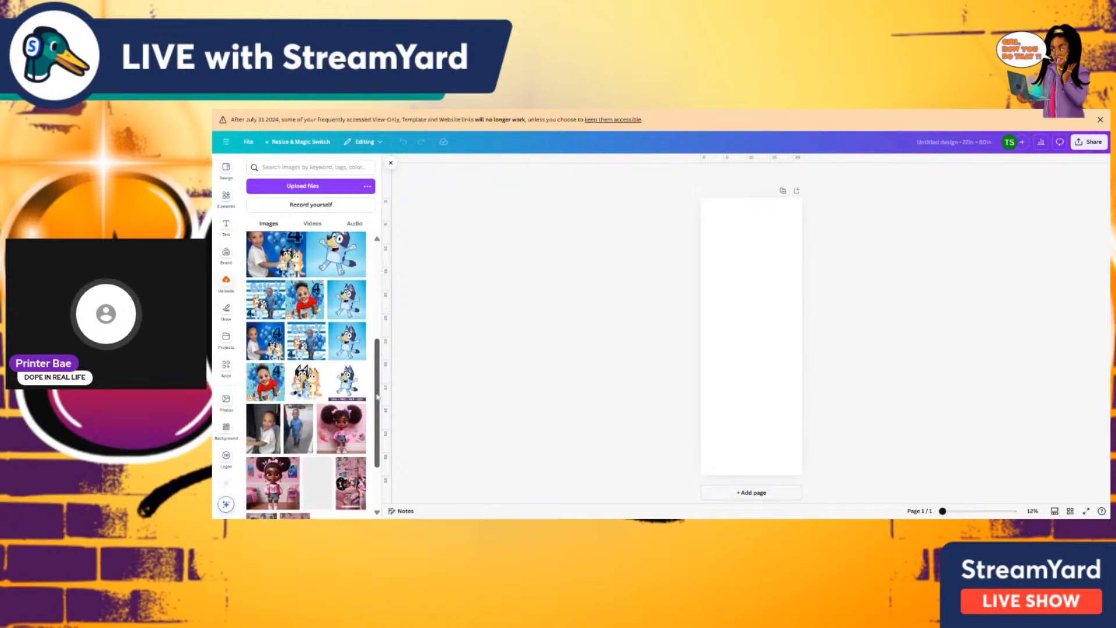
scroll(373, 441, down, 8)
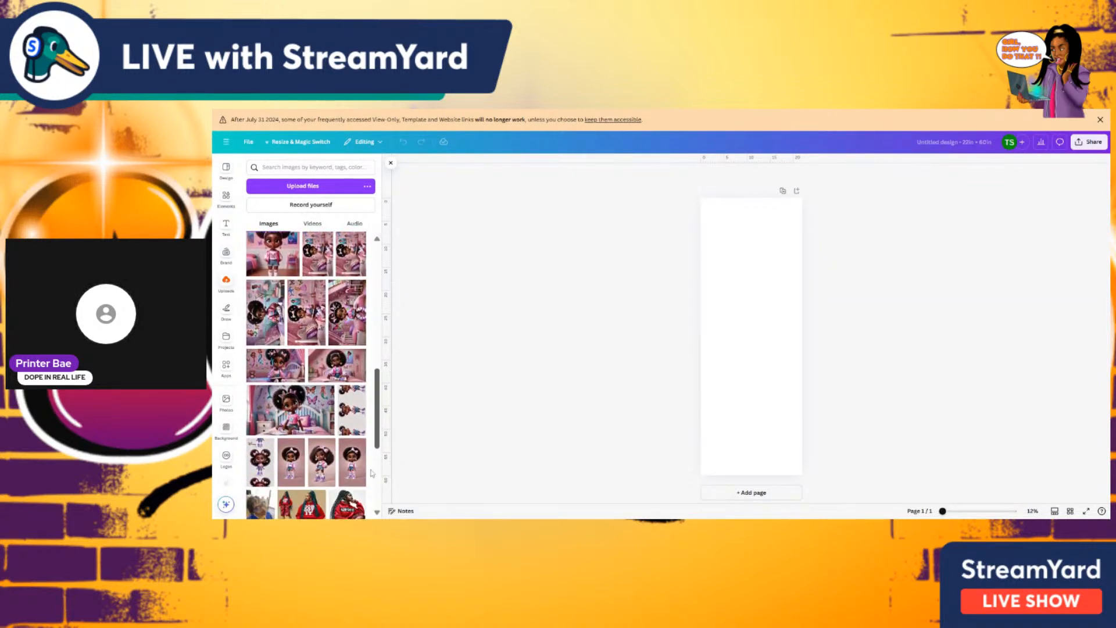
scroll(368, 487, up, 2)
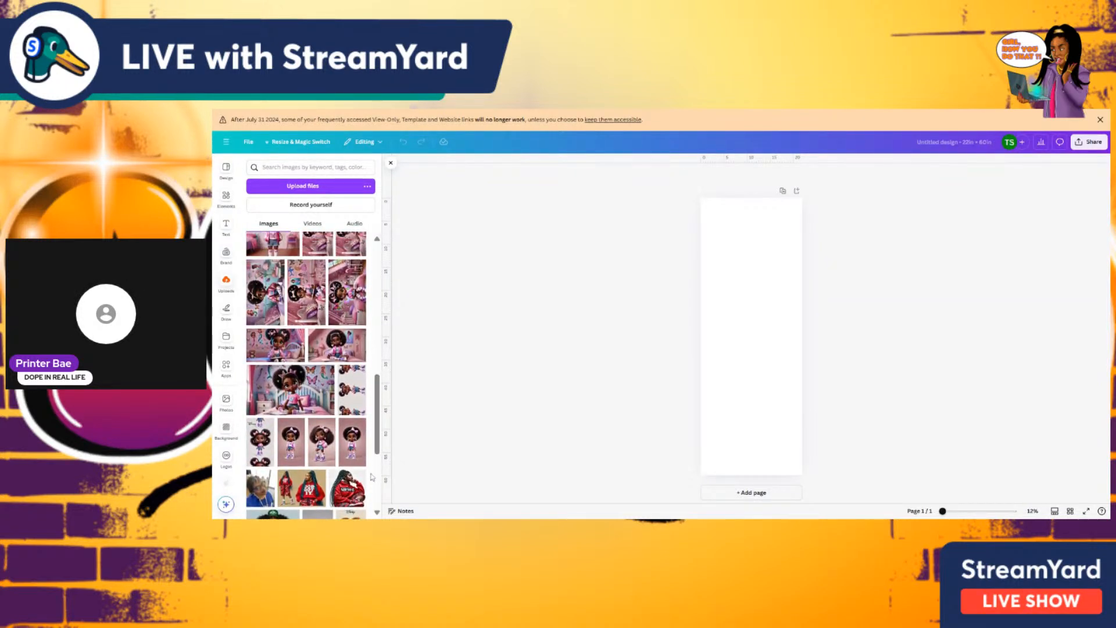
click(291, 445)
drag(756, 349, 740, 276)
click(658, 175)
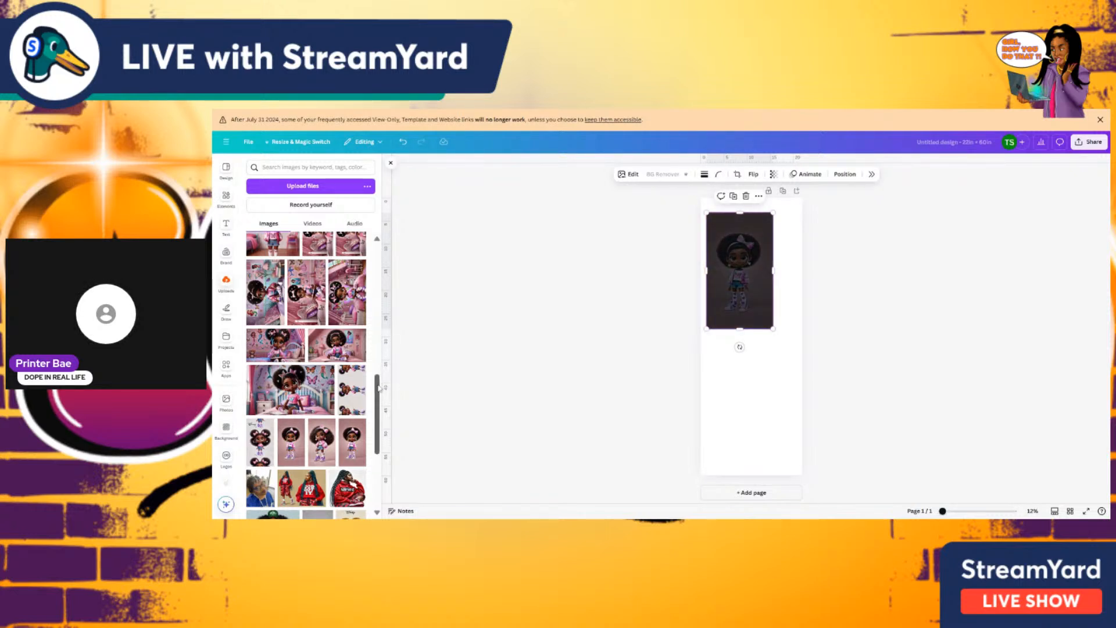
Insert the uploaded image of the girl with yellow glasses, remove its background and place it below the bow girl
scroll(377, 388, down, 5)
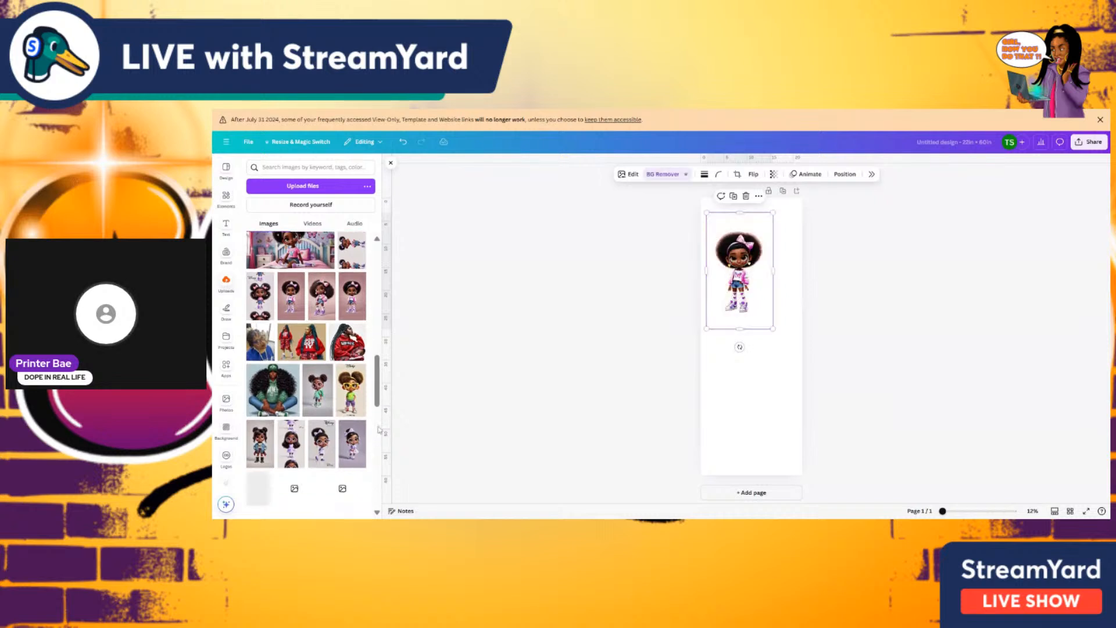
click(351, 389)
click(653, 176)
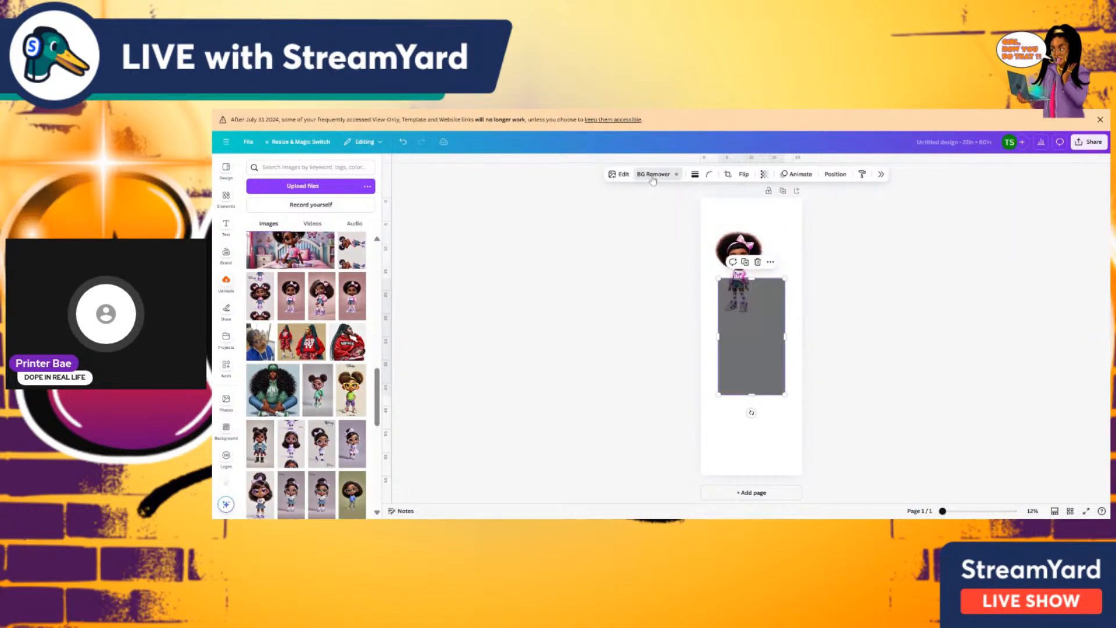
click(957, 512)
drag(768, 313, 731, 328)
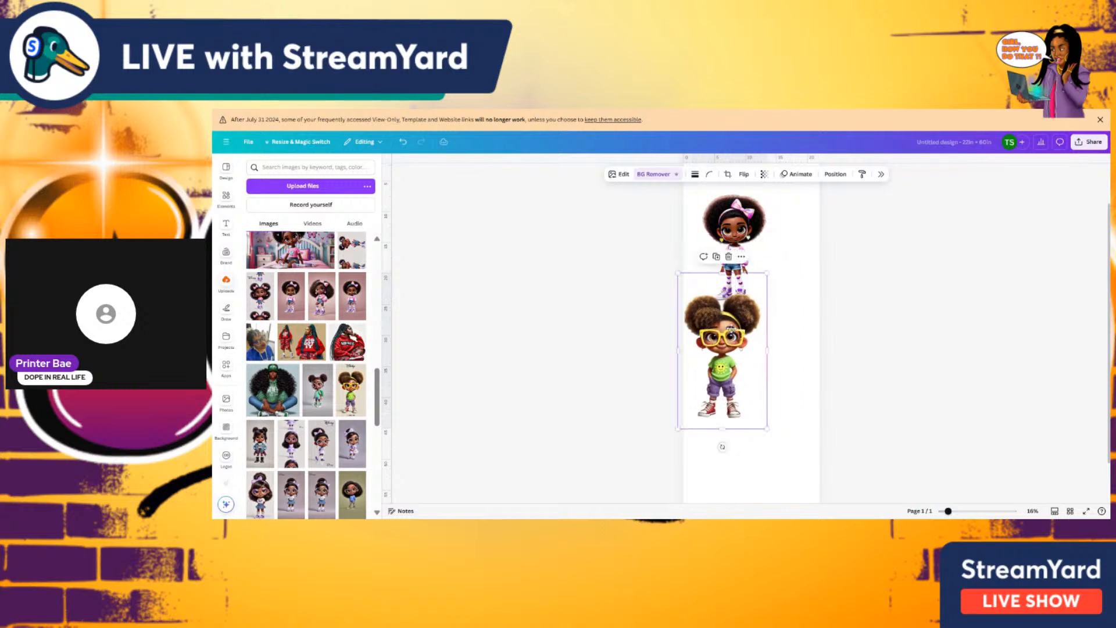
Add the light blue number 3 graphic from the recently used elements, shrink it and place it in the page's upper right
click(226, 198)
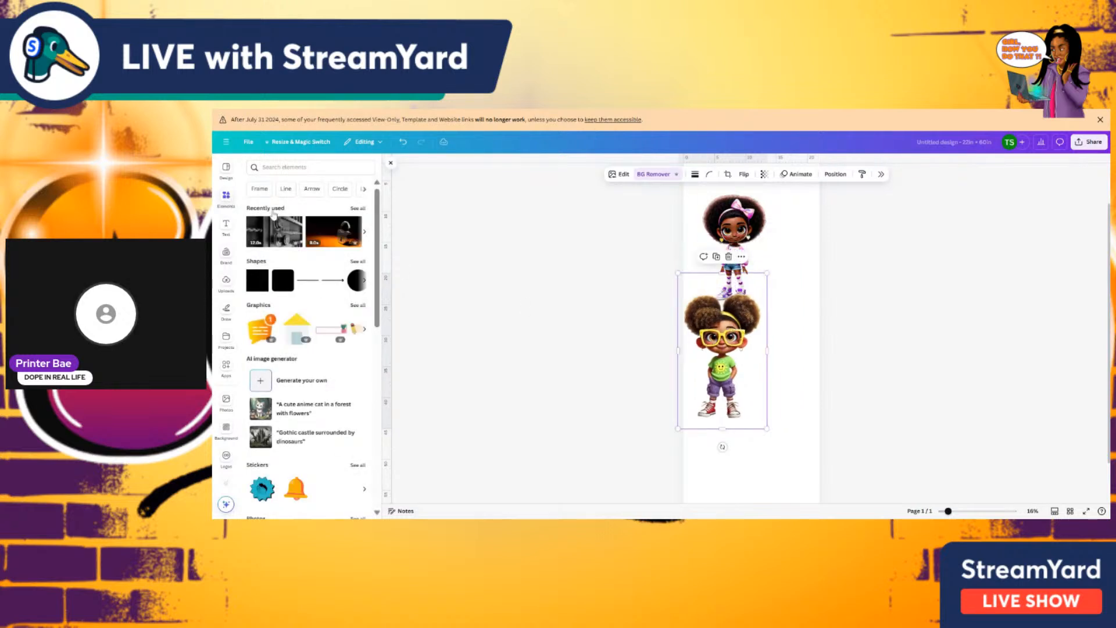
click(356, 209)
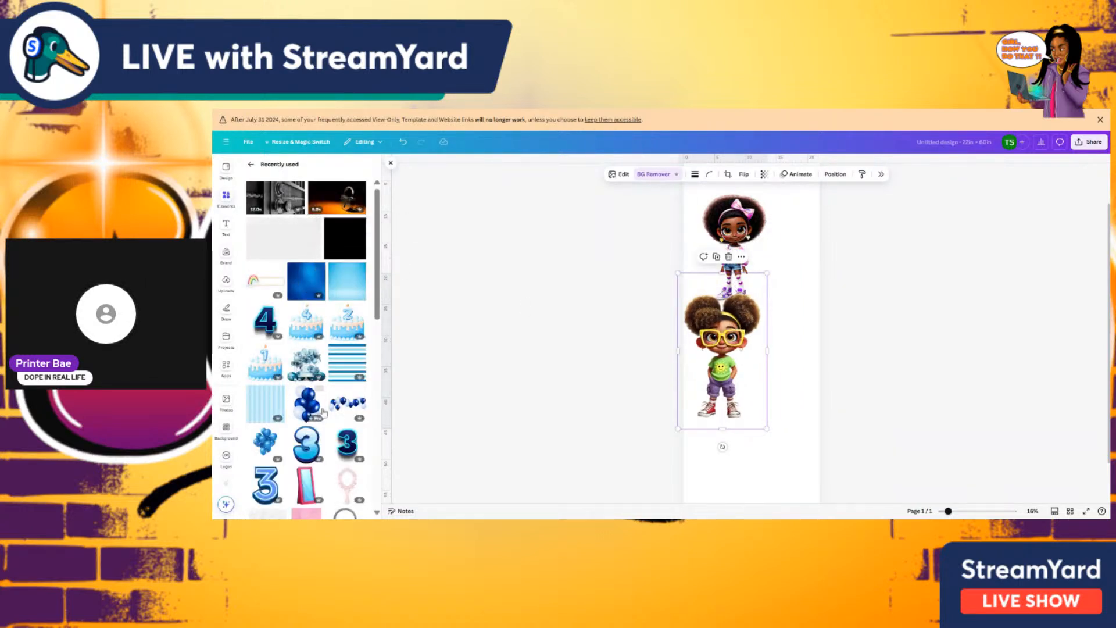
click(317, 455)
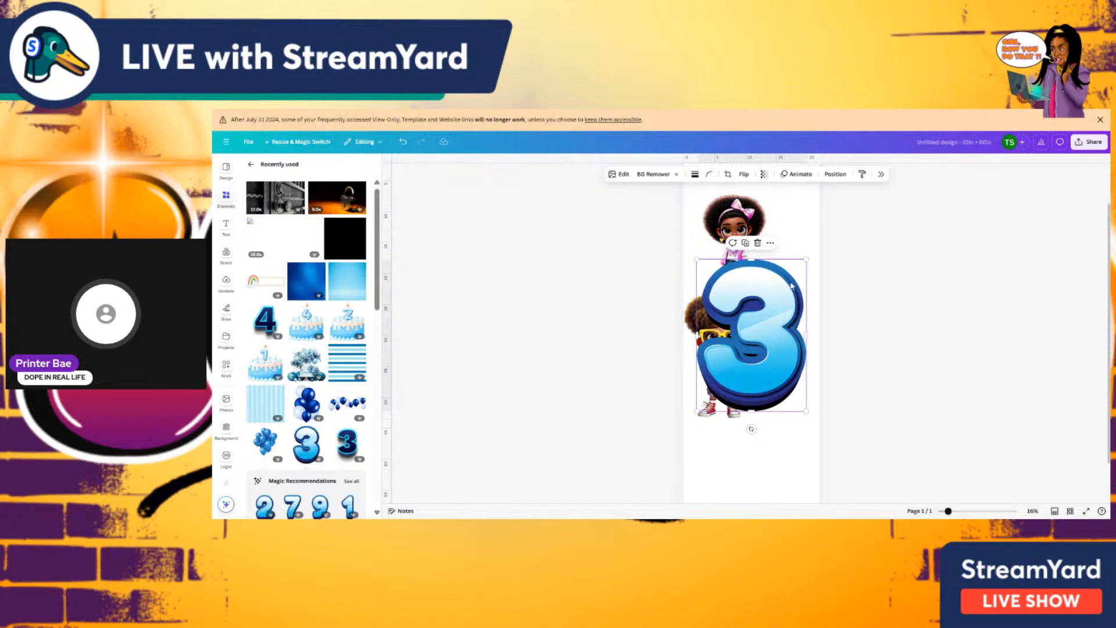
drag(807, 257, 754, 289)
click(755, 250)
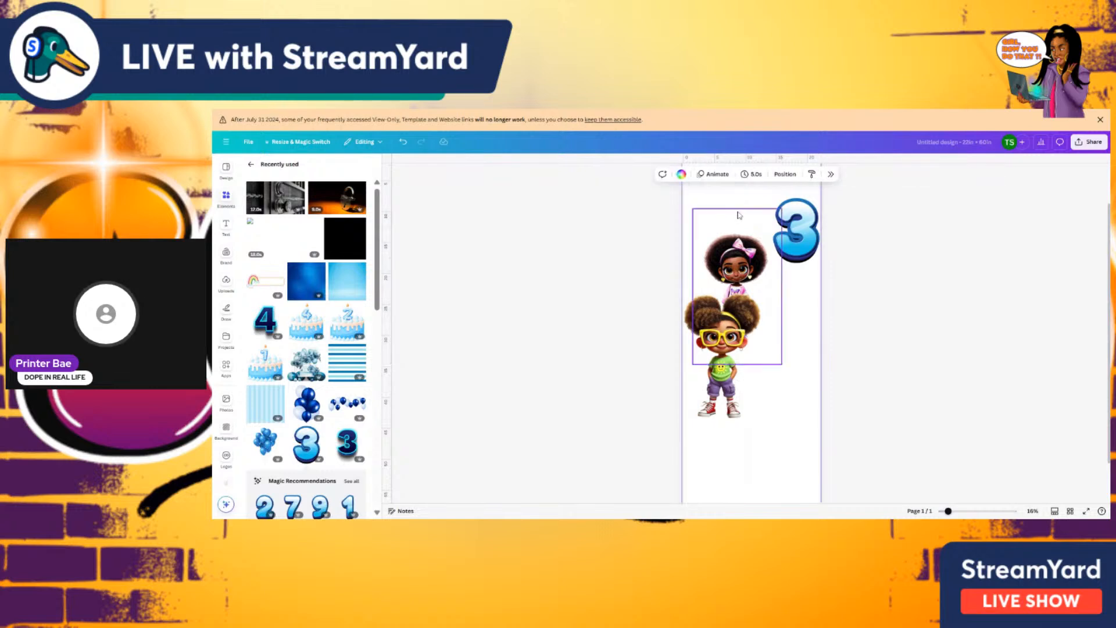
Scale the bow girl down slightly and space both girls apart vertically along the page's left edge
drag(739, 208, 747, 203)
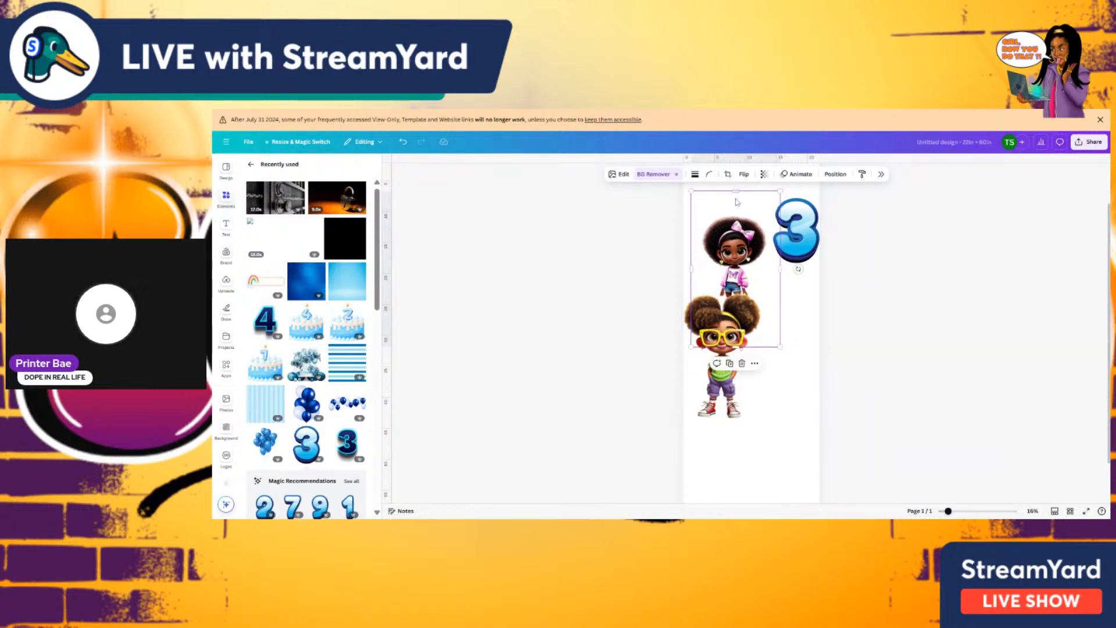
mouse_move(778, 346)
mouse_down()
mouse_move(769, 313)
mouse_move(791, 329)
mouse_up()
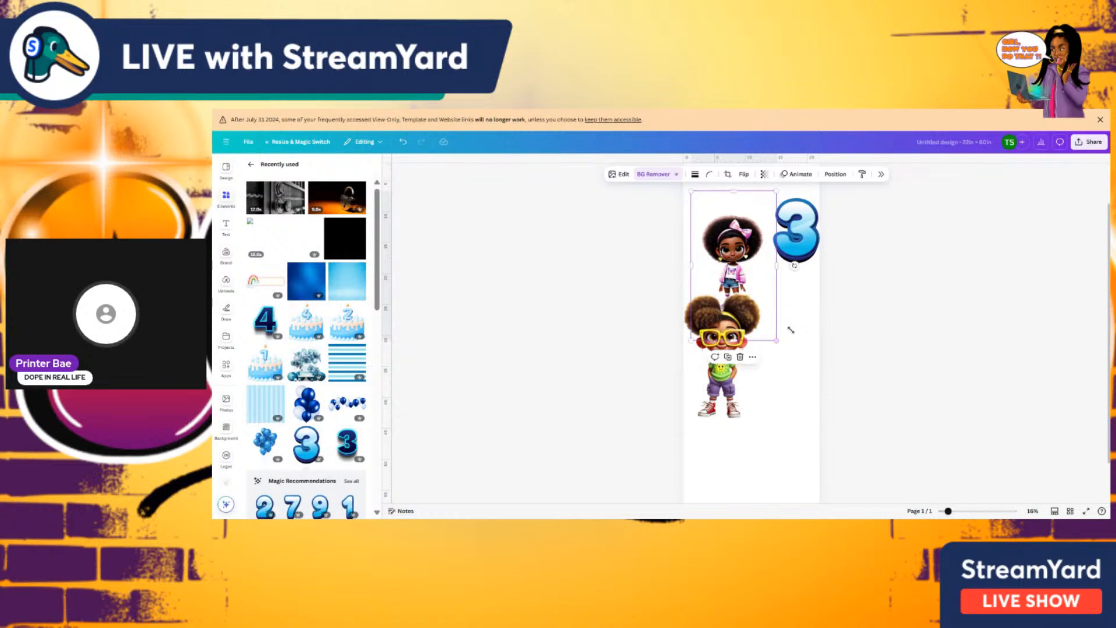
drag(724, 389, 721, 459)
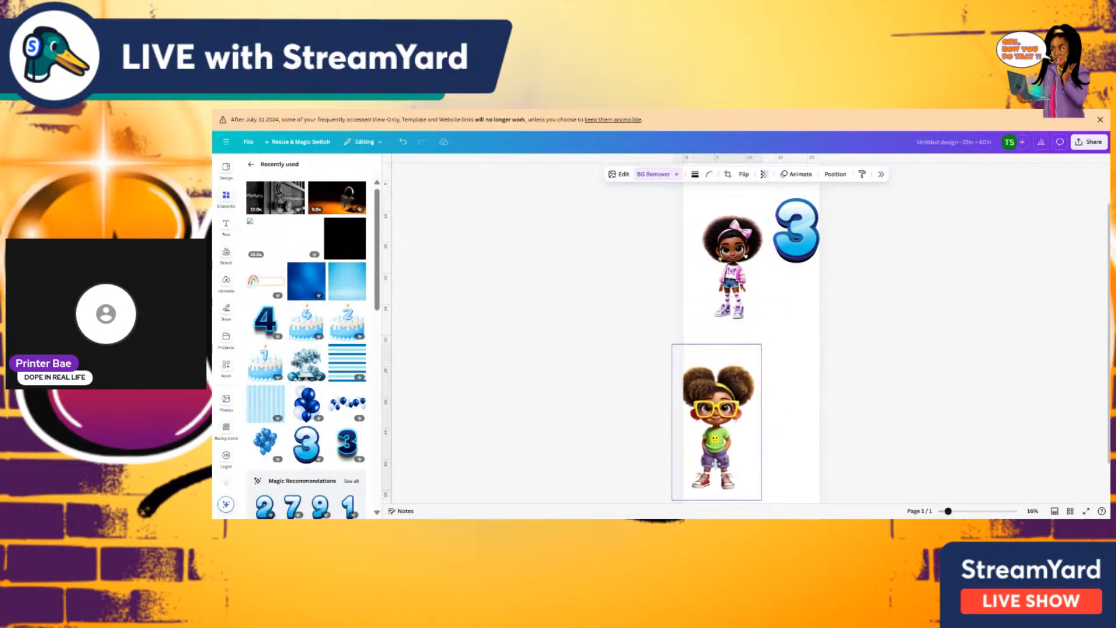
drag(745, 284, 730, 283)
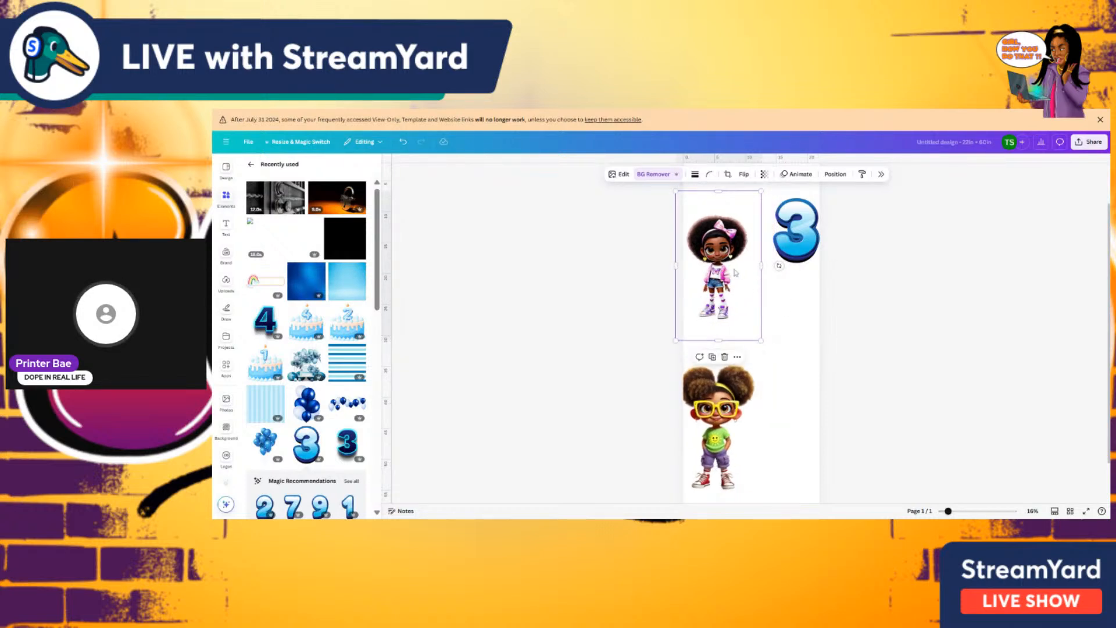
Crop the empty margins of the bow girl's image so its frame fits closely around the figure
drag(719, 341, 720, 318)
drag(760, 251, 699, 255)
drag(732, 193, 730, 216)
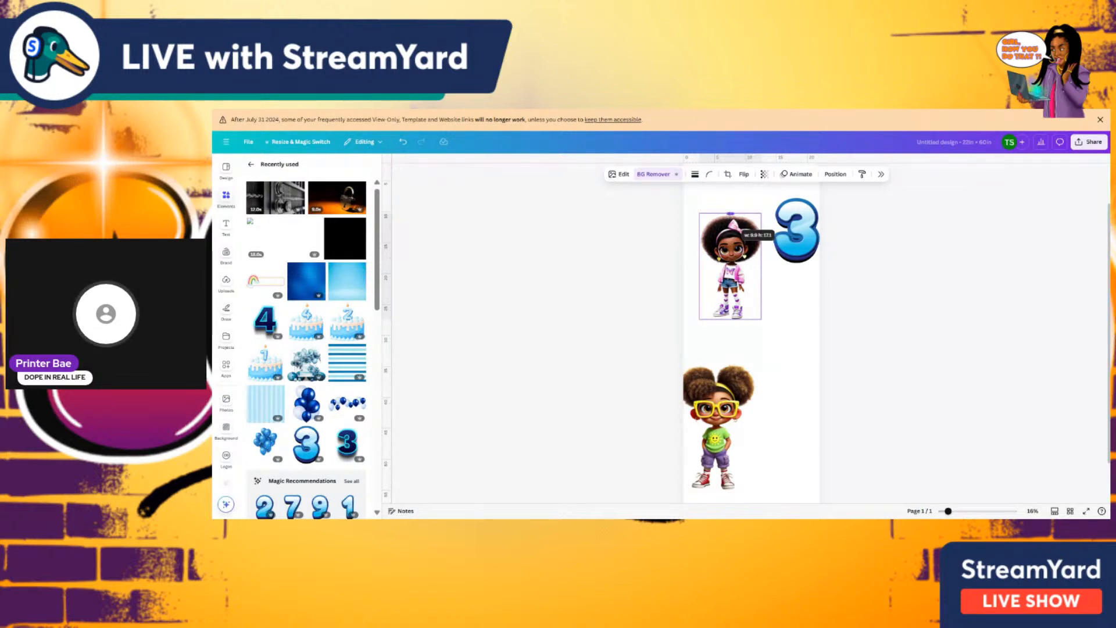
drag(731, 214, 730, 215)
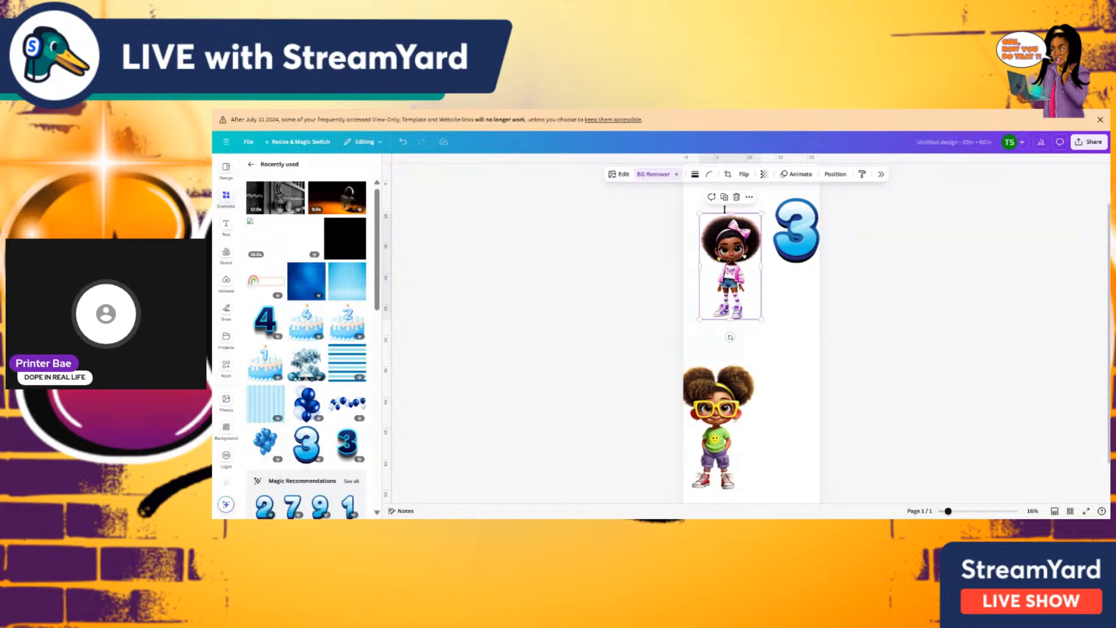
Move the bow girl into the page's top-left corner and enlarge her to about 10.6 × 18.3 in
drag(727, 272, 711, 240)
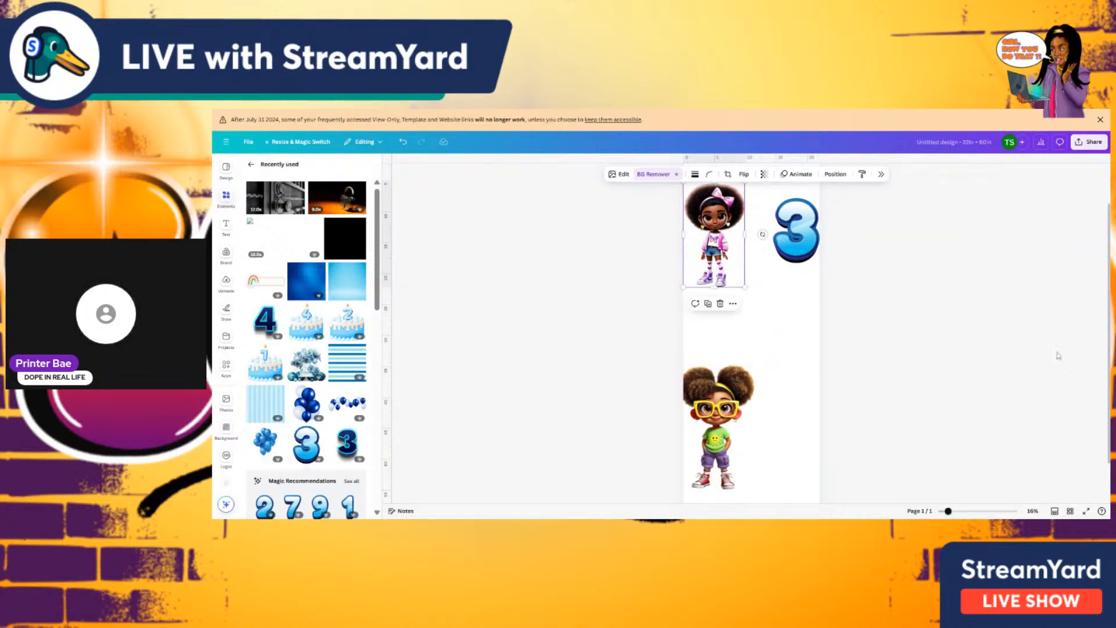
click(1105, 246)
drag(1108, 245, 1107, 208)
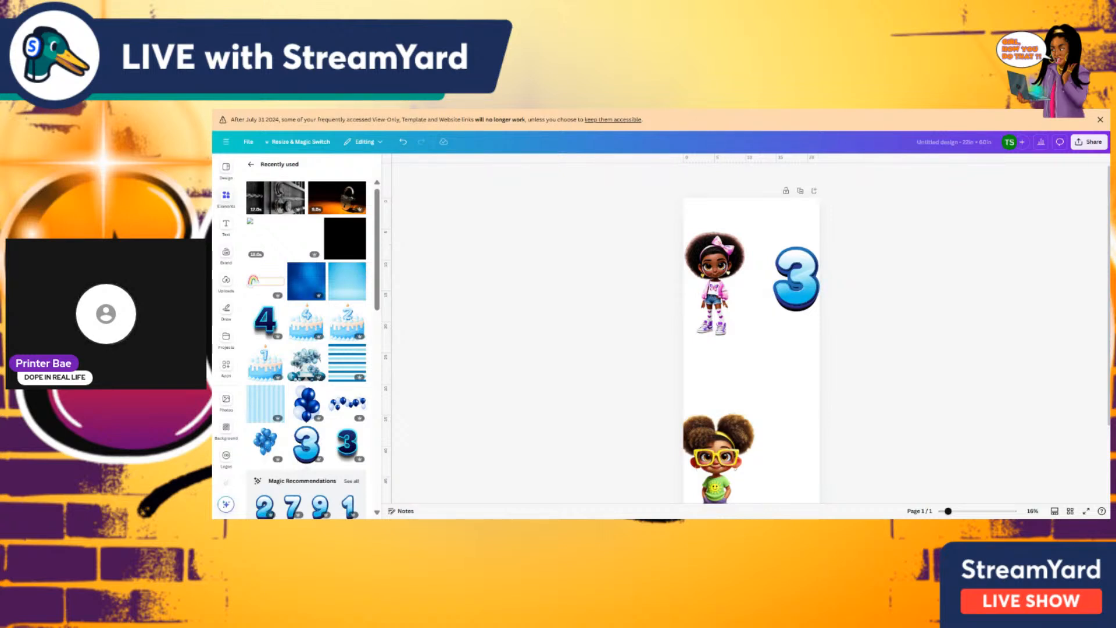
drag(721, 267, 721, 235)
drag(743, 302, 785, 286)
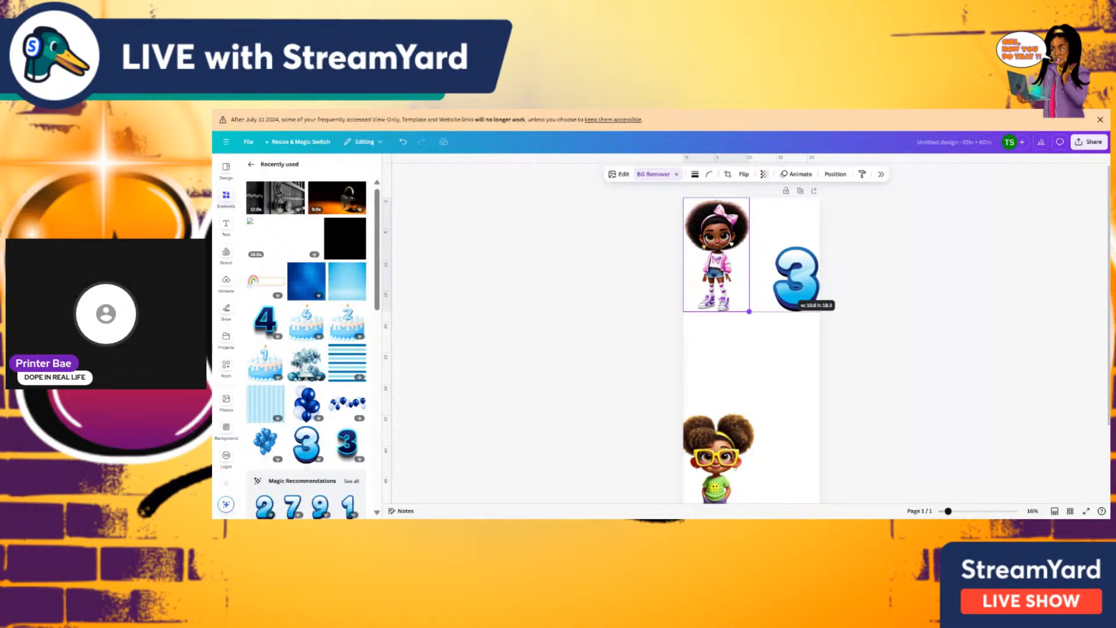
drag(785, 286, 785, 286)
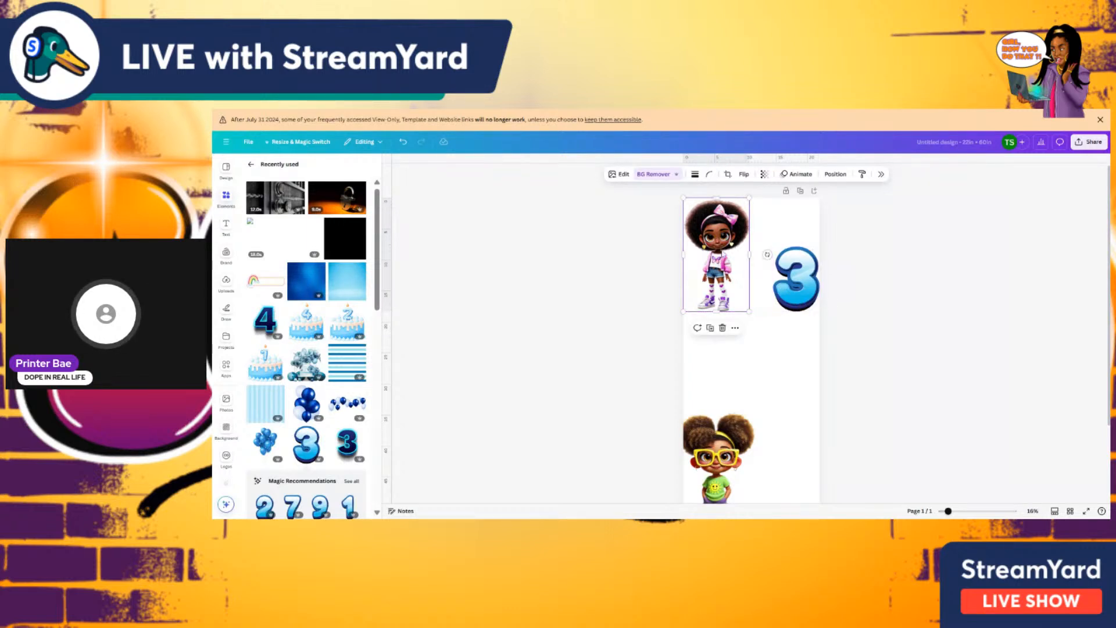
drag(722, 251, 721, 250)
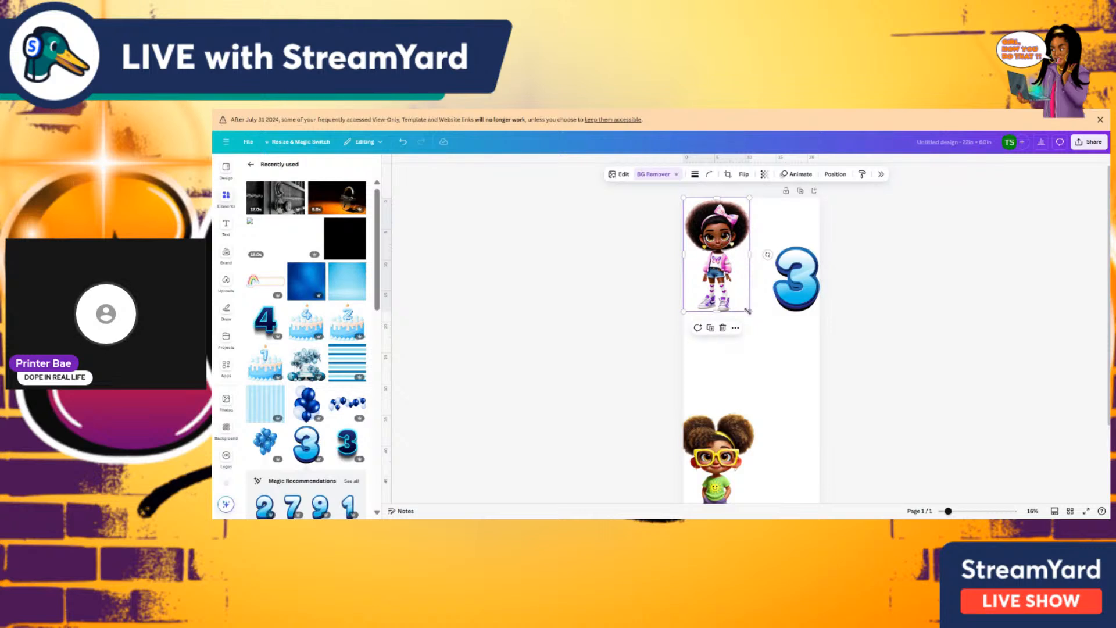
Scale the bow girl down in the page's top-left corner and place a smaller number 3 directly beside her head
drag(748, 311, 735, 284)
drag(721, 243, 721, 242)
drag(790, 283, 747, 215)
Crop the empty margins around the glasses girl, scale her down and place her at the page's top-right edge
drag(731, 401, 766, 243)
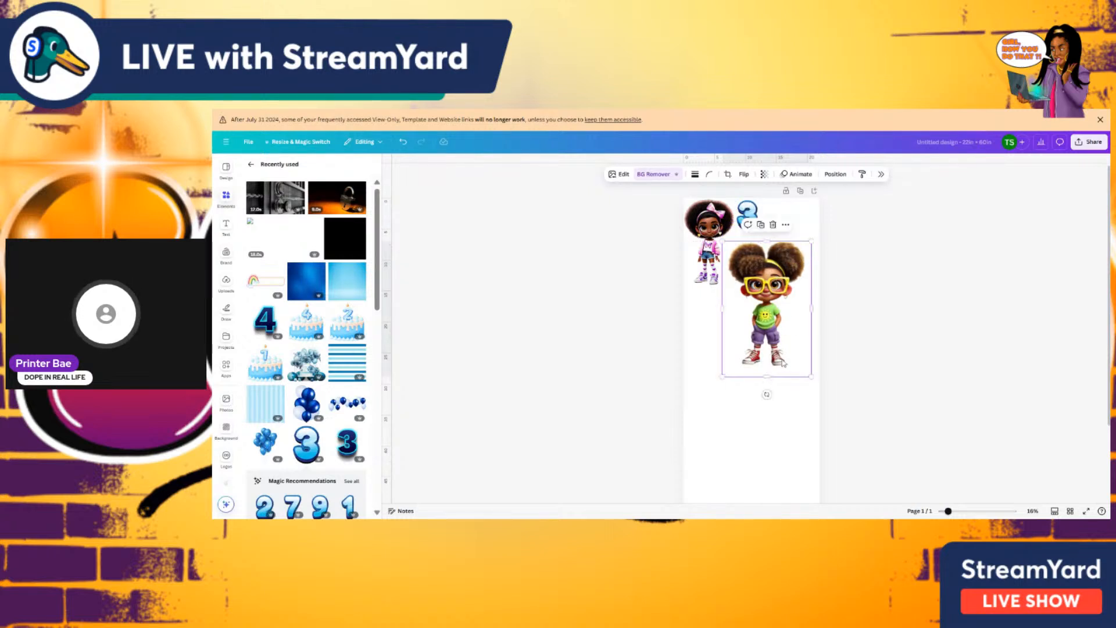
drag(764, 374, 766, 365)
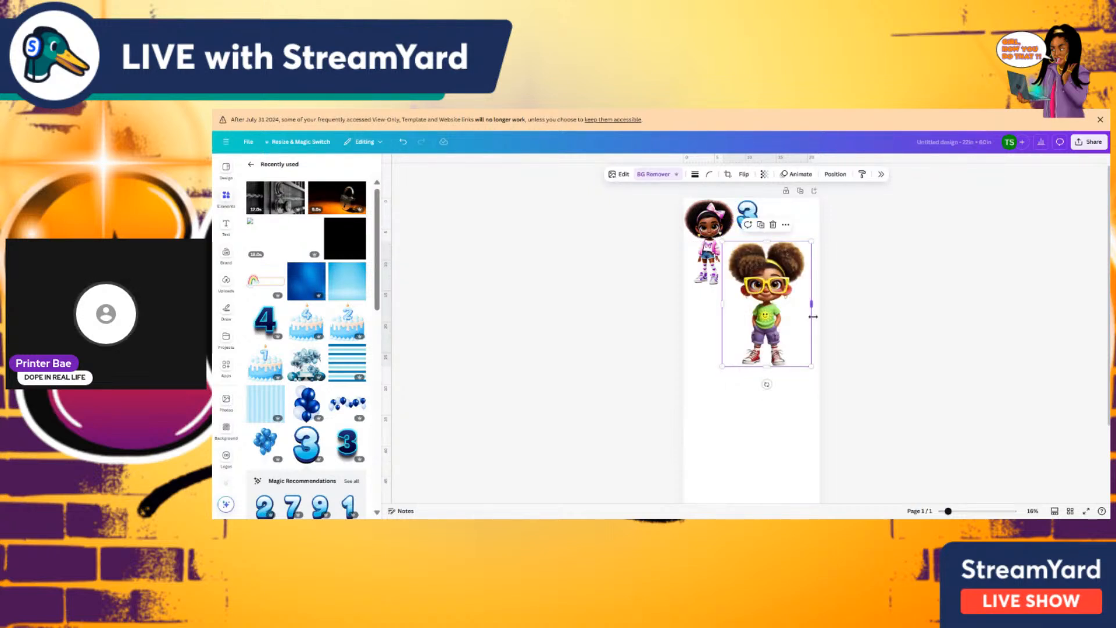
drag(814, 306, 806, 307)
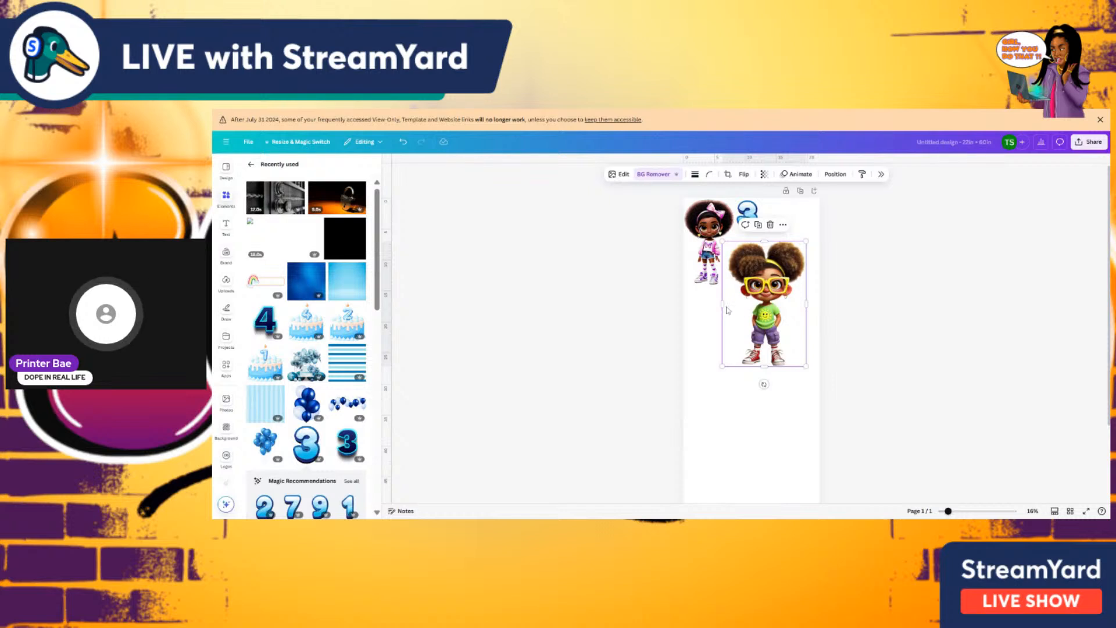
drag(723, 304, 750, 292)
drag(795, 362, 779, 335)
drag(757, 287, 800, 252)
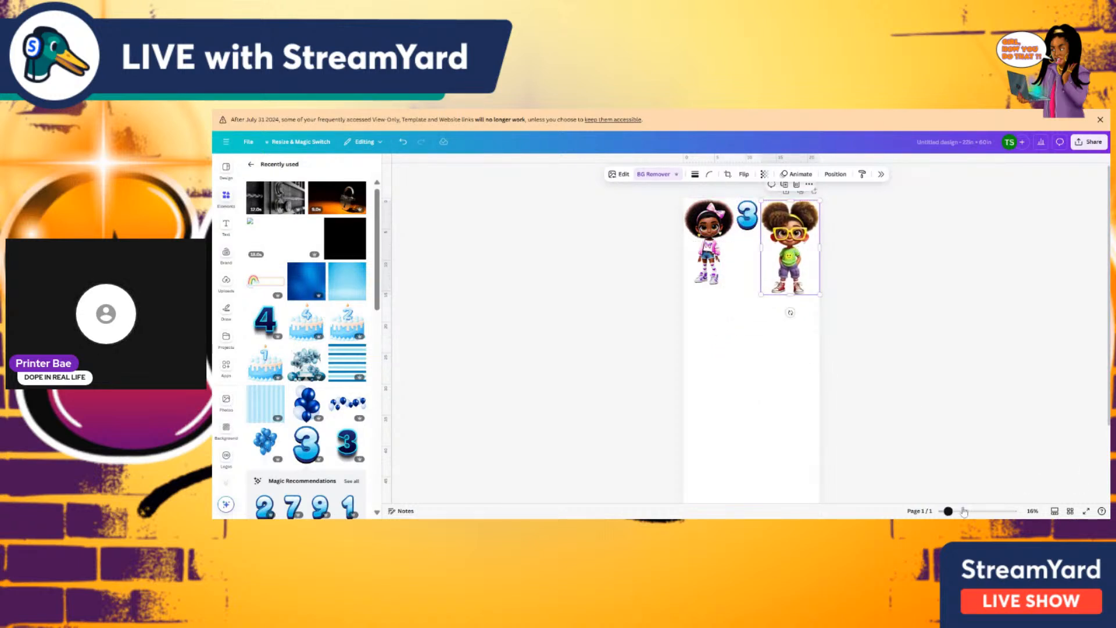
drag(952, 512, 962, 512)
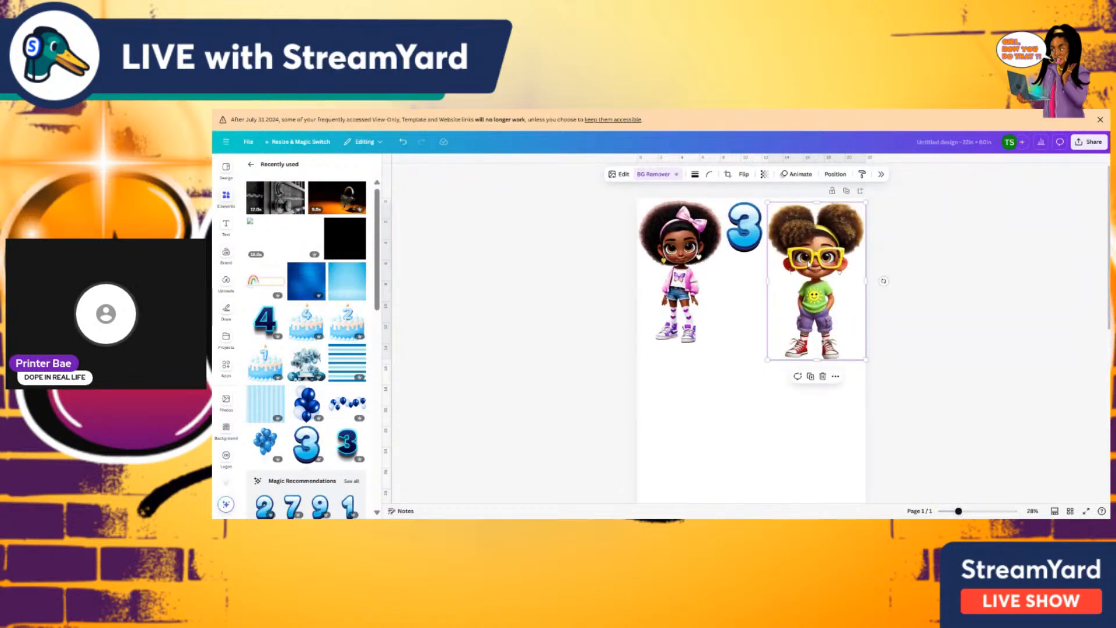
drag(809, 259, 812, 259)
click(945, 283)
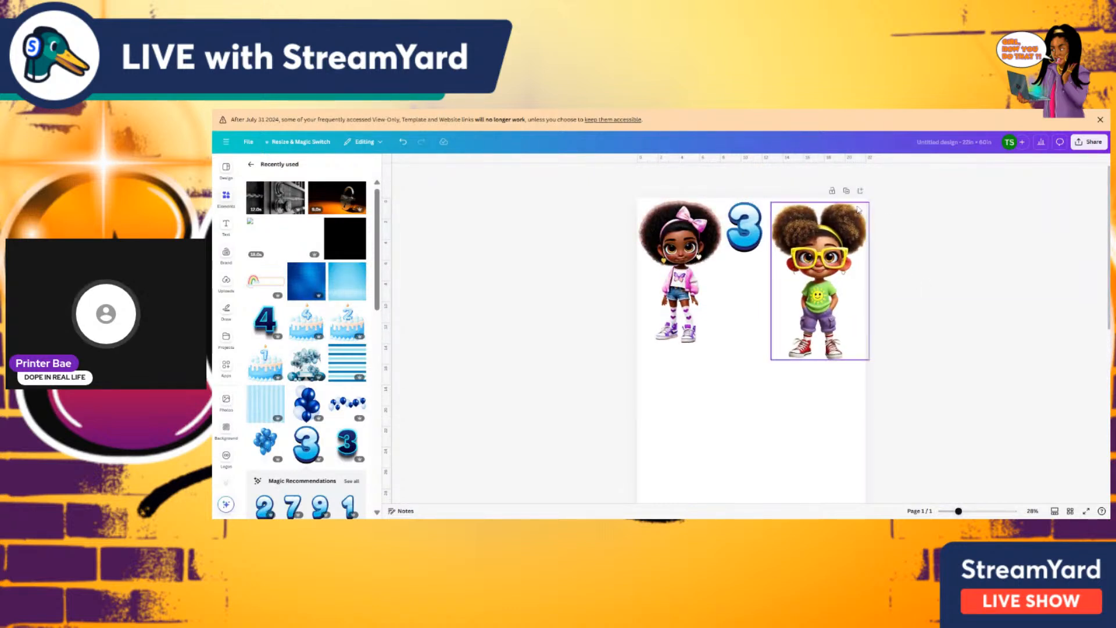
Add vertical guides about 0.25 in inside the left and right page edges and move the glasses girl inside the right guide
drag(387, 236, 640, 205)
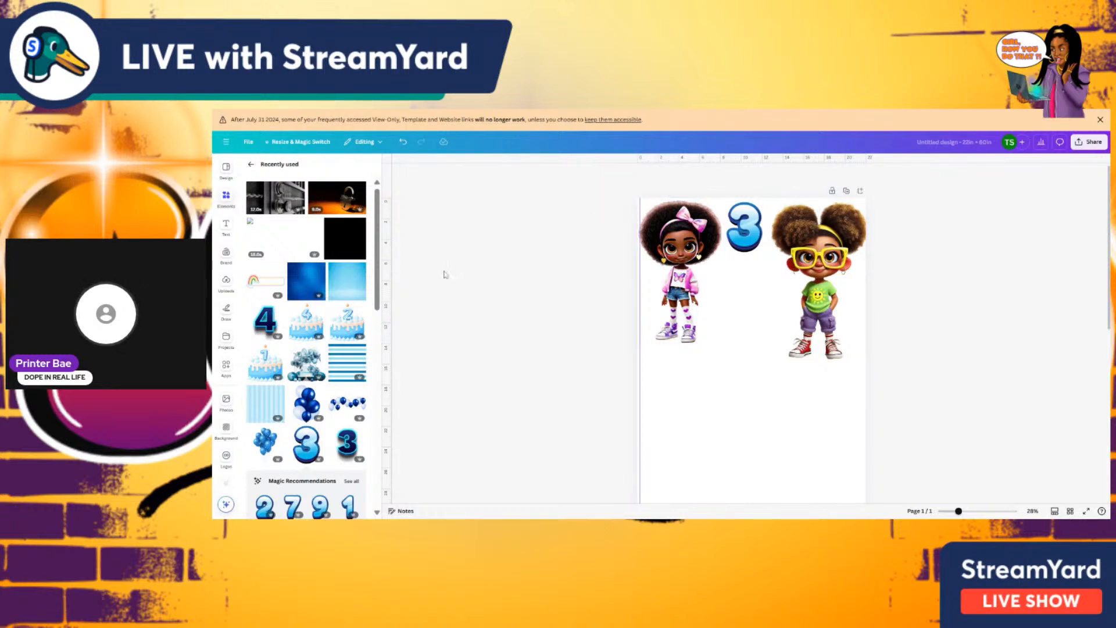
drag(507, 227, 863, 229)
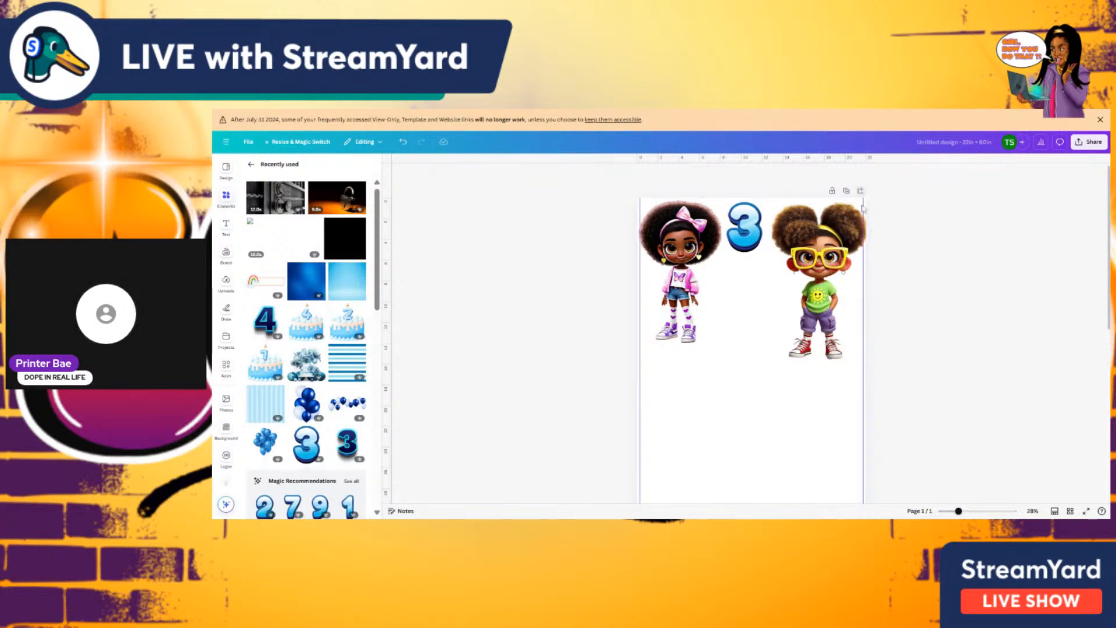
click(838, 277)
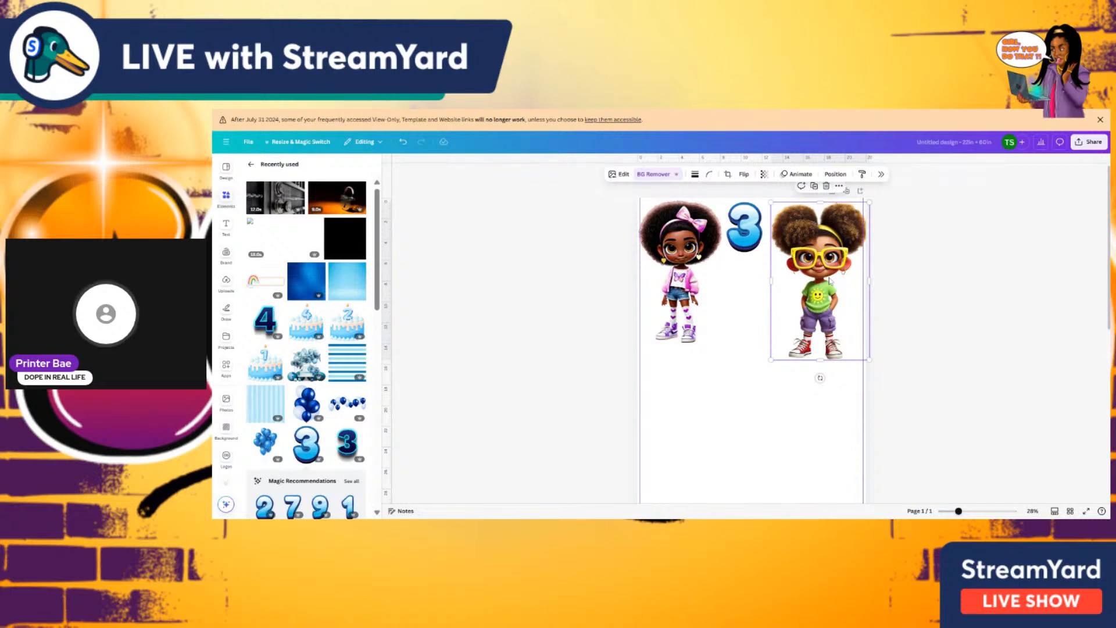
drag(828, 281, 822, 277)
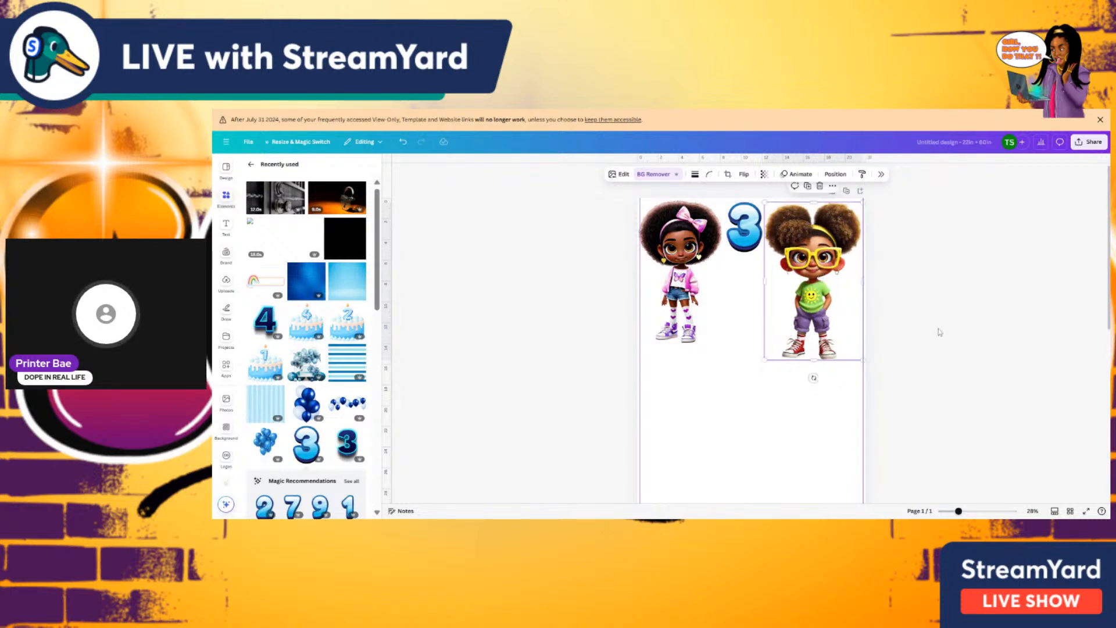
click(877, 239)
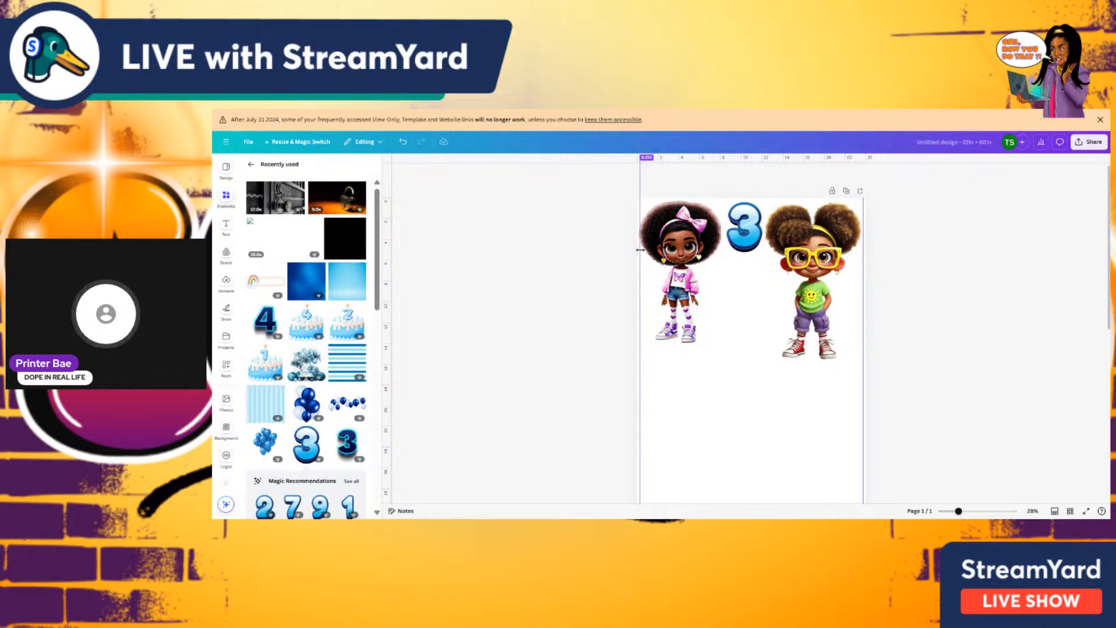
Duplicate the number 3 until there are four copies and spread them down the space between the two girls
drag(697, 261, 701, 264)
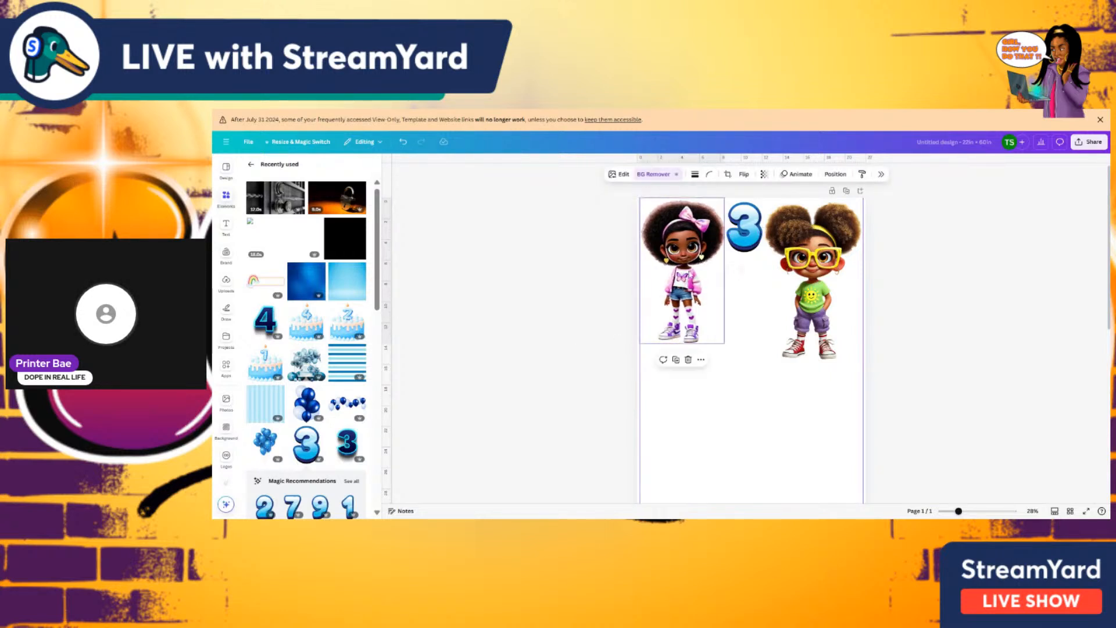
click(784, 266)
click(740, 245)
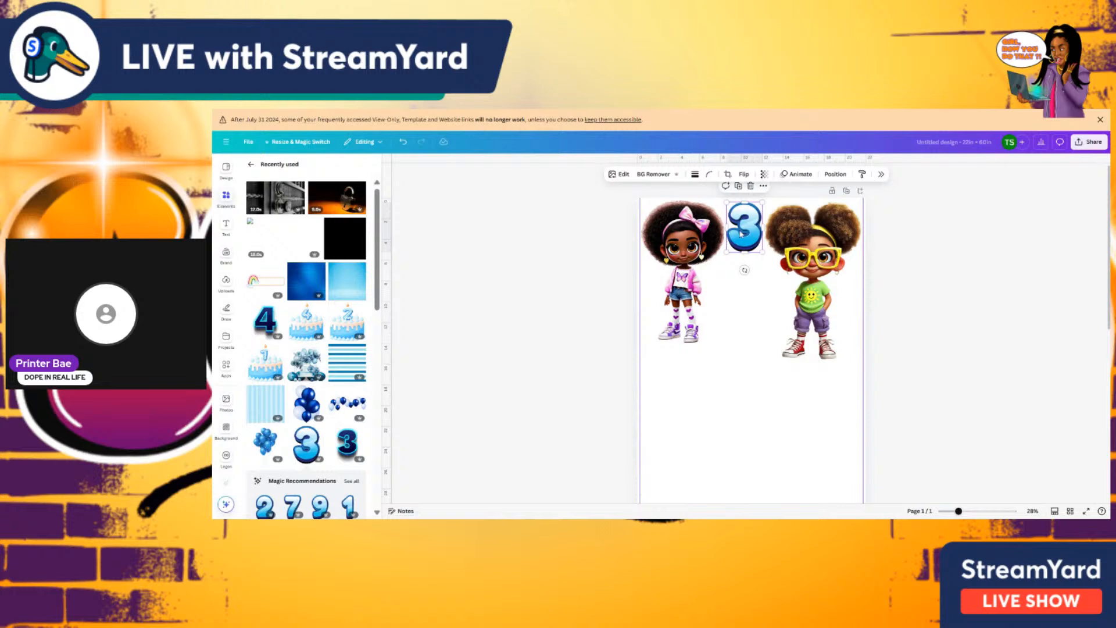
click(739, 186)
drag(749, 231, 723, 290)
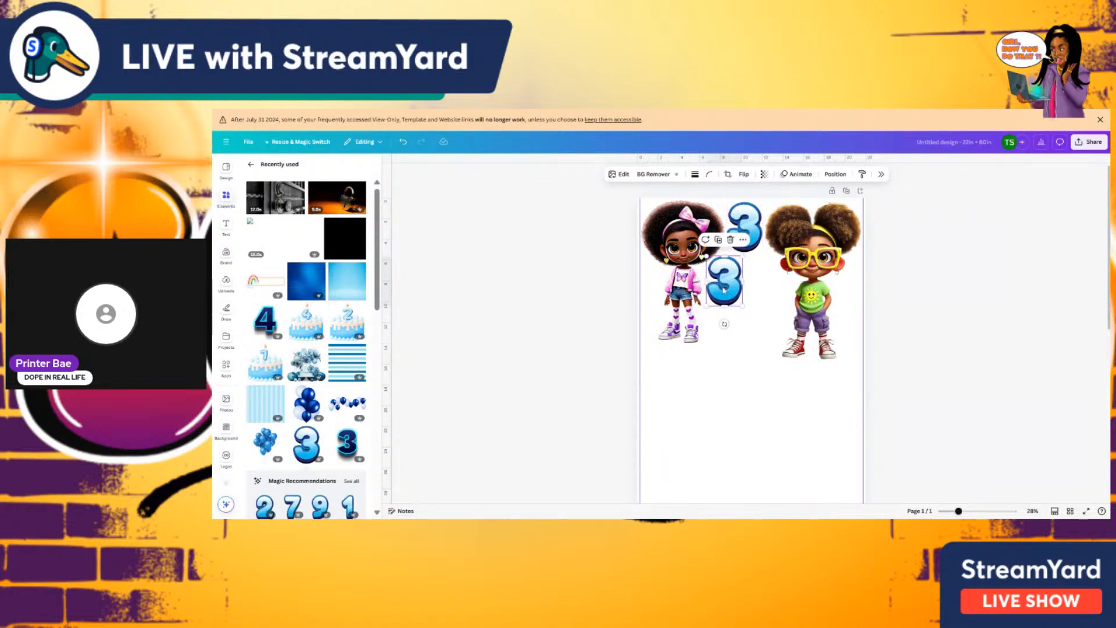
click(718, 241)
drag(703, 340, 809, 312)
click(759, 269)
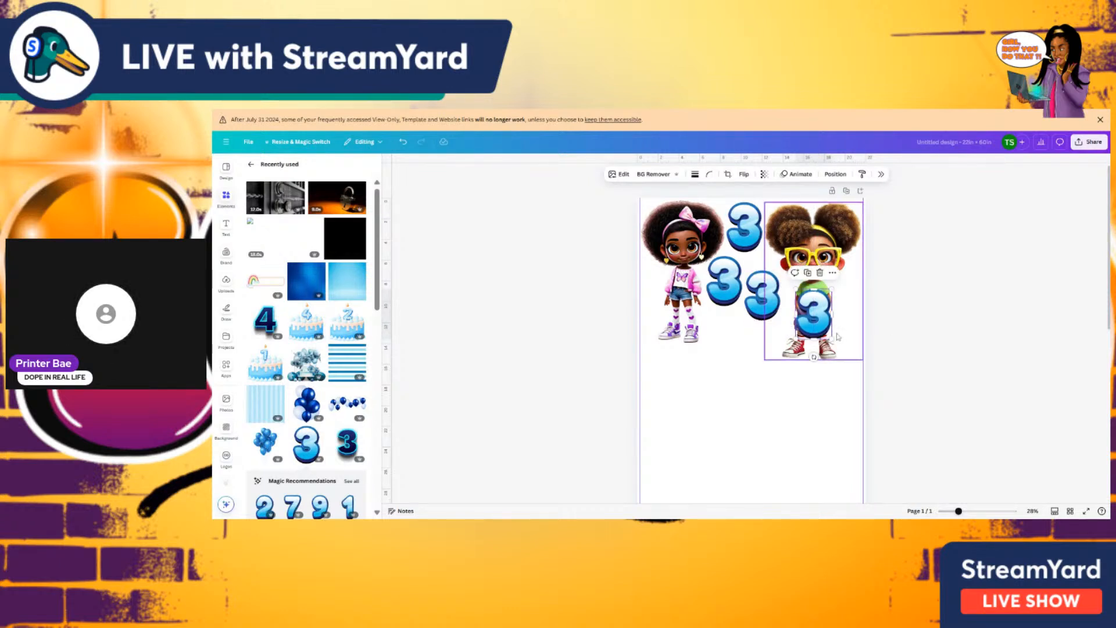
drag(816, 320, 729, 342)
drag(765, 302, 771, 298)
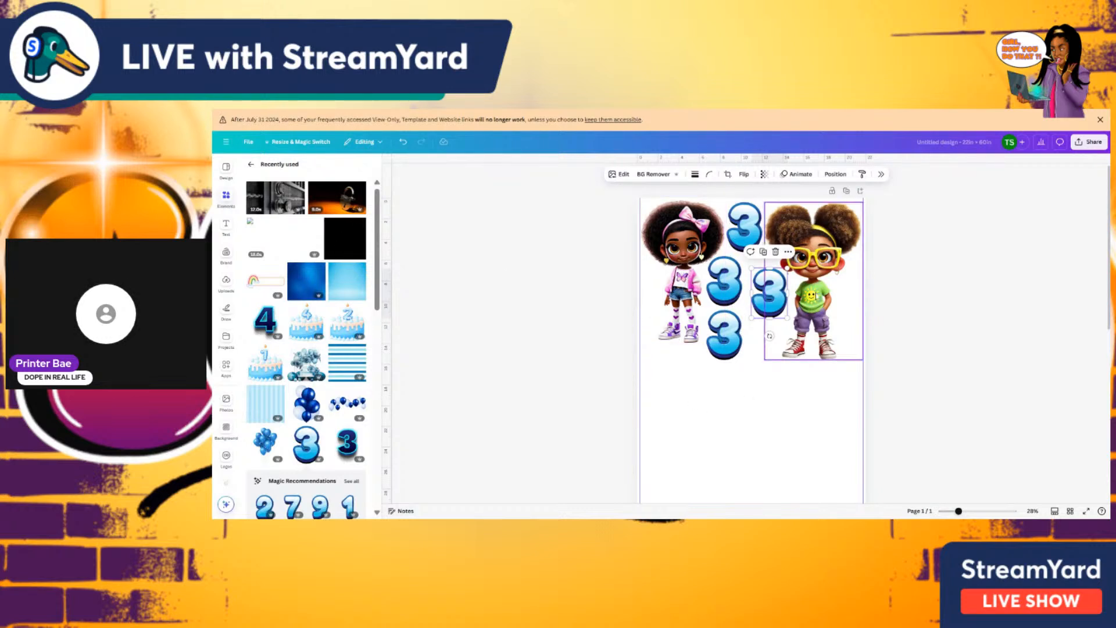
Clear the area beside the bow girl by moving the glasses girl below her and three number 3s toward the right margin
drag(816, 267, 708, 416)
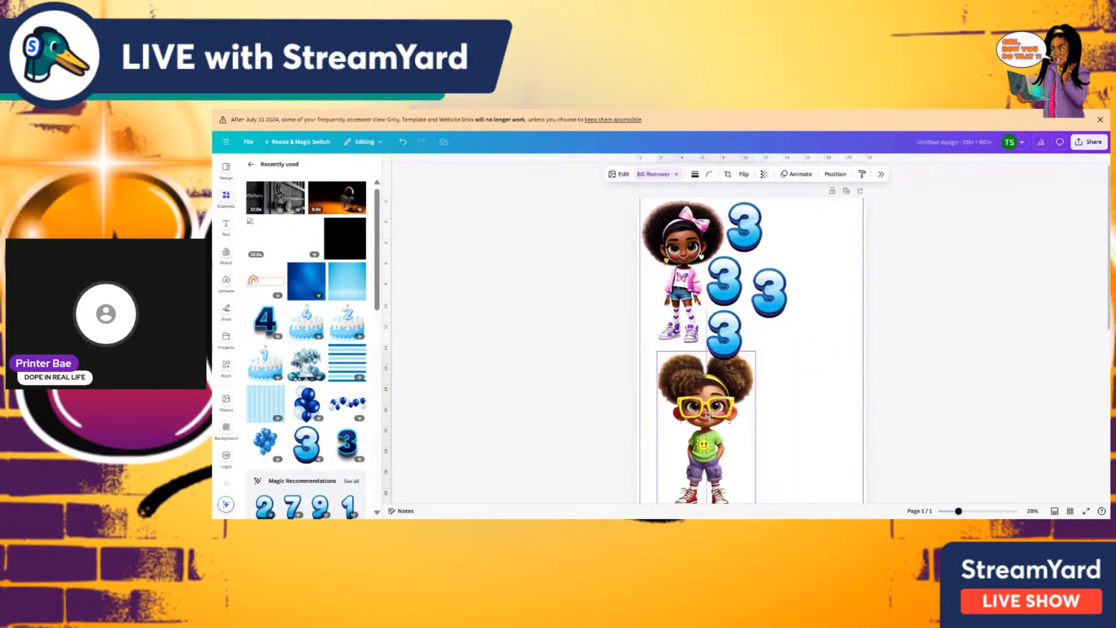
drag(769, 292, 817, 412)
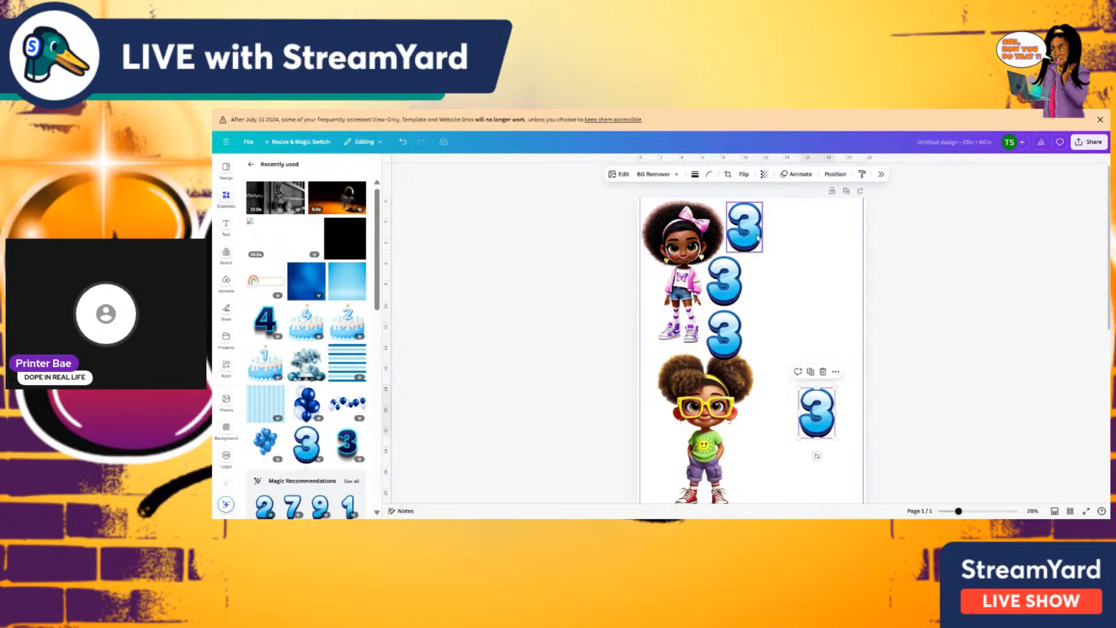
drag(757, 238, 830, 349)
drag(727, 285, 843, 428)
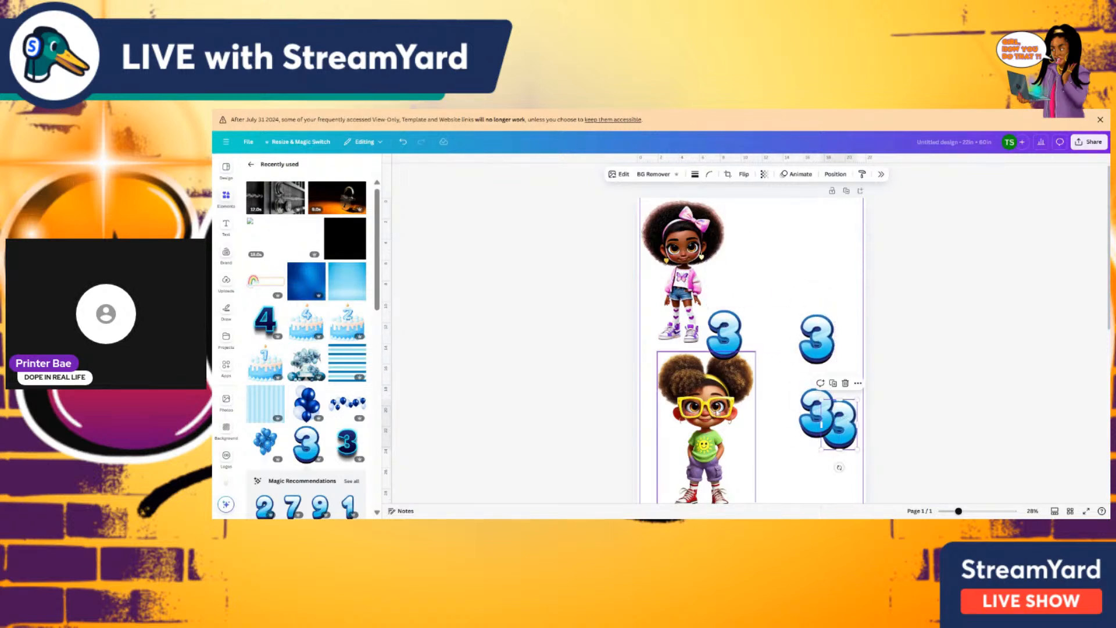
Move the glasses girl back up beside the bow girl and tilt her clockwise so she lies diagonally, feet toward the bow girl
drag(725, 466, 775, 312)
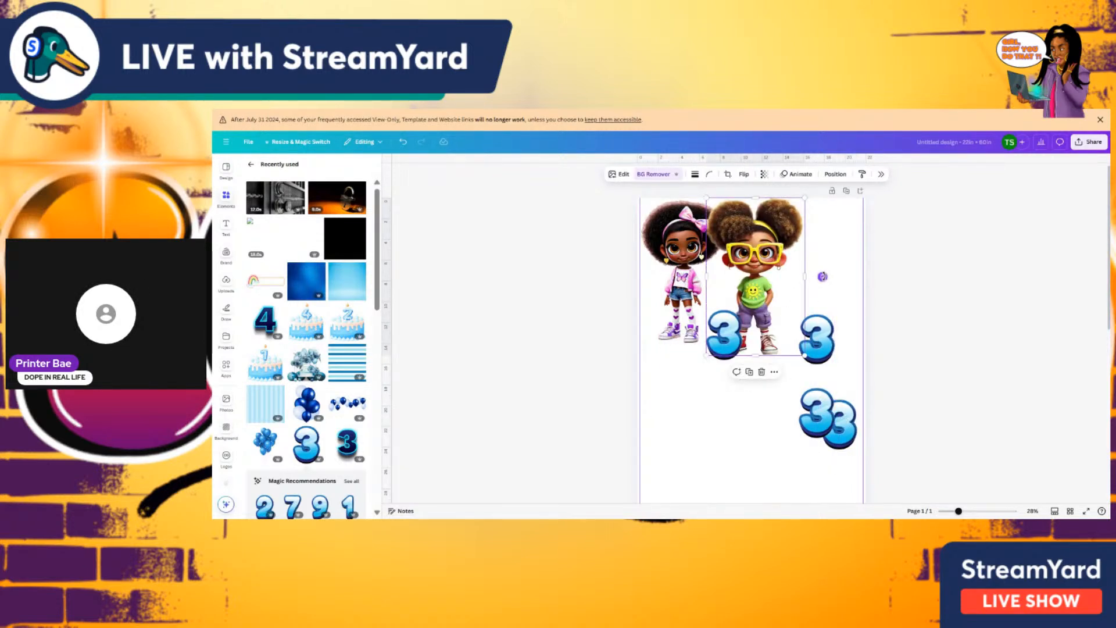
drag(736, 371, 755, 340)
drag(761, 296, 791, 289)
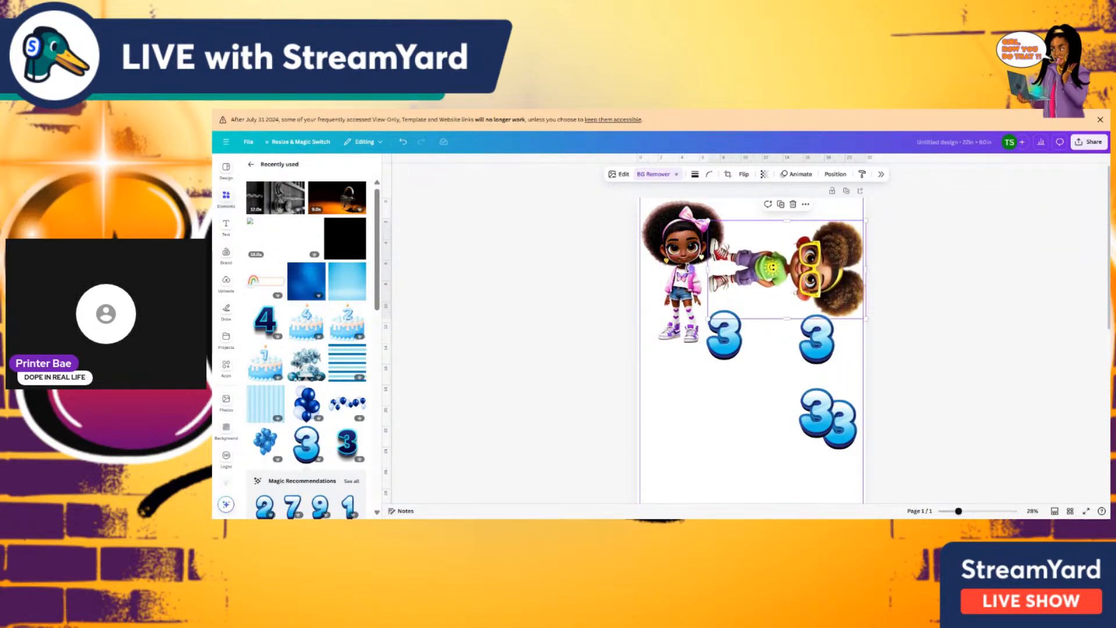
drag(691, 268, 727, 323)
drag(780, 253, 779, 253)
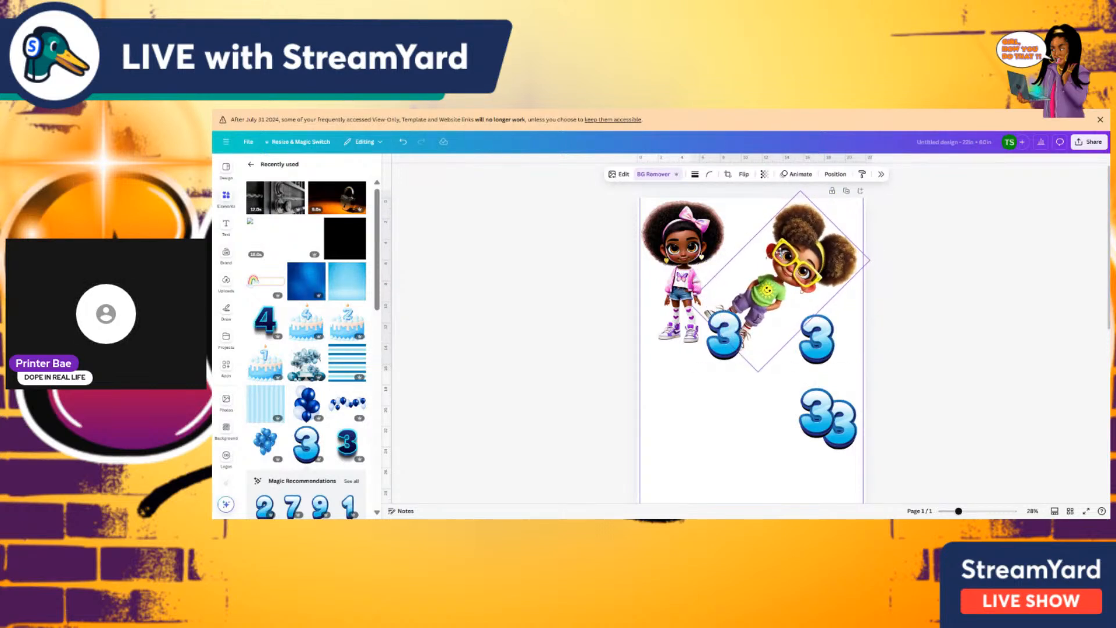
click(919, 263)
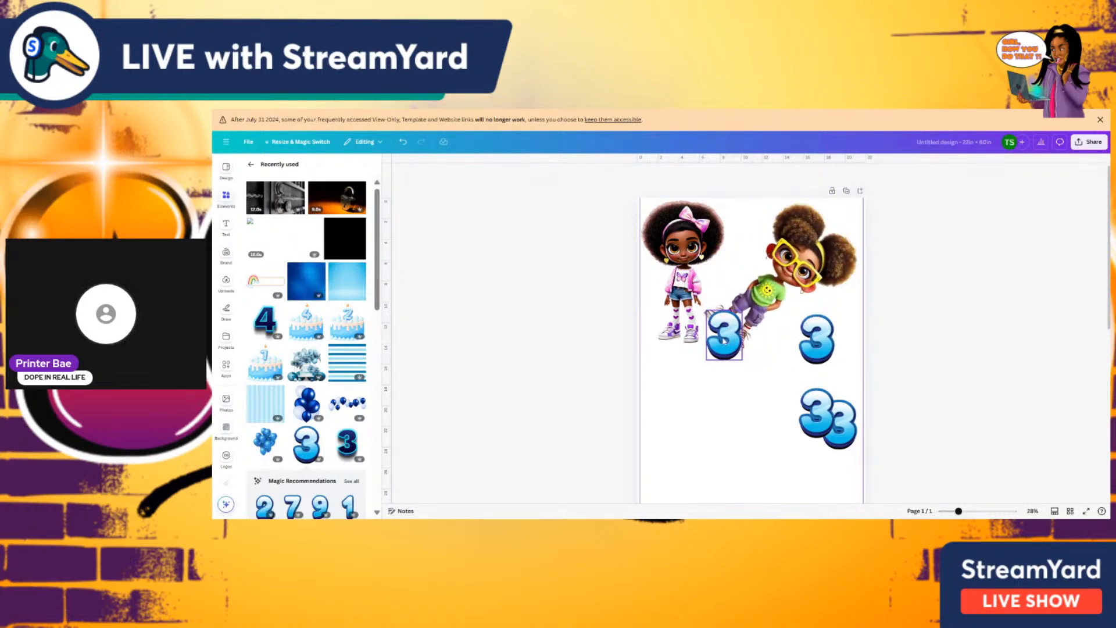
Fit the number 3s around the tilted girl: one between the heads, one tilted between the bodies, two side by side beneath her head
drag(722, 341, 750, 230)
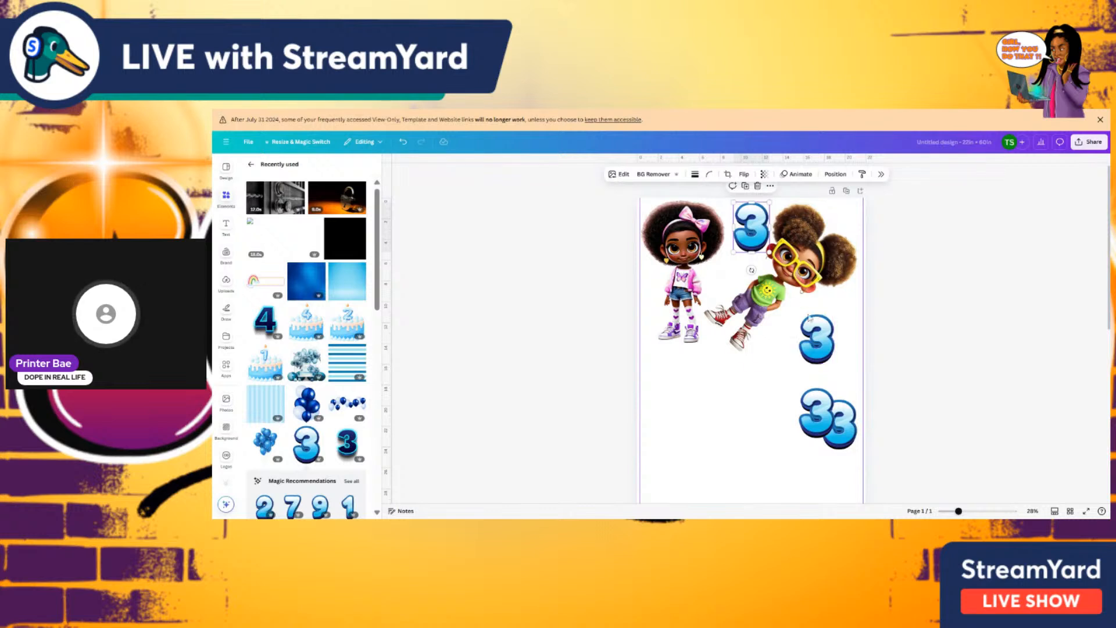
drag(819, 360, 729, 282)
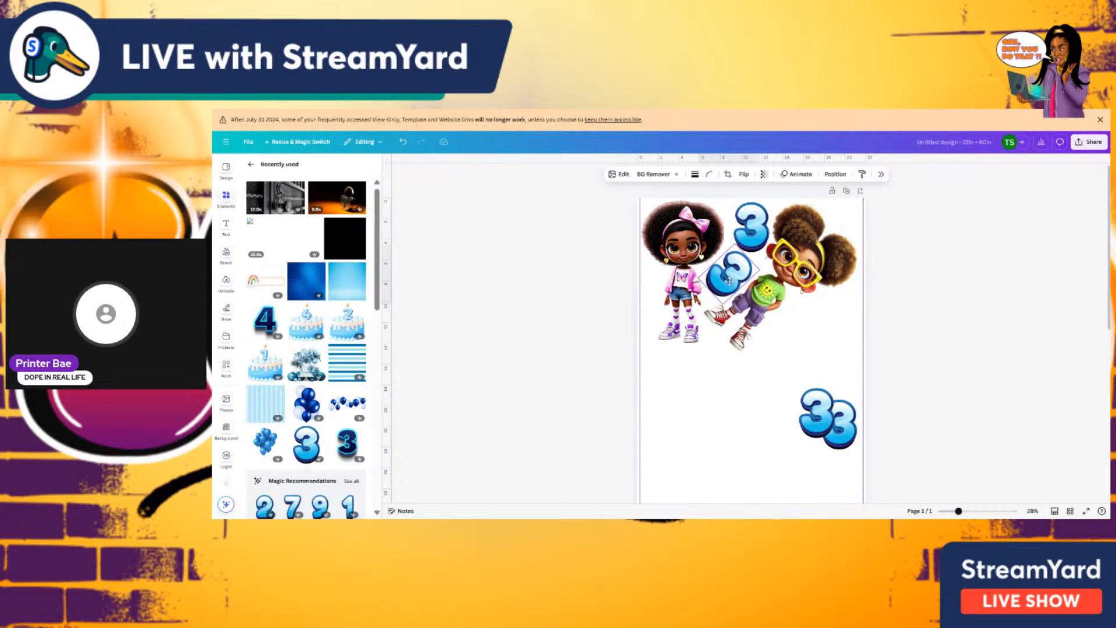
click(815, 330)
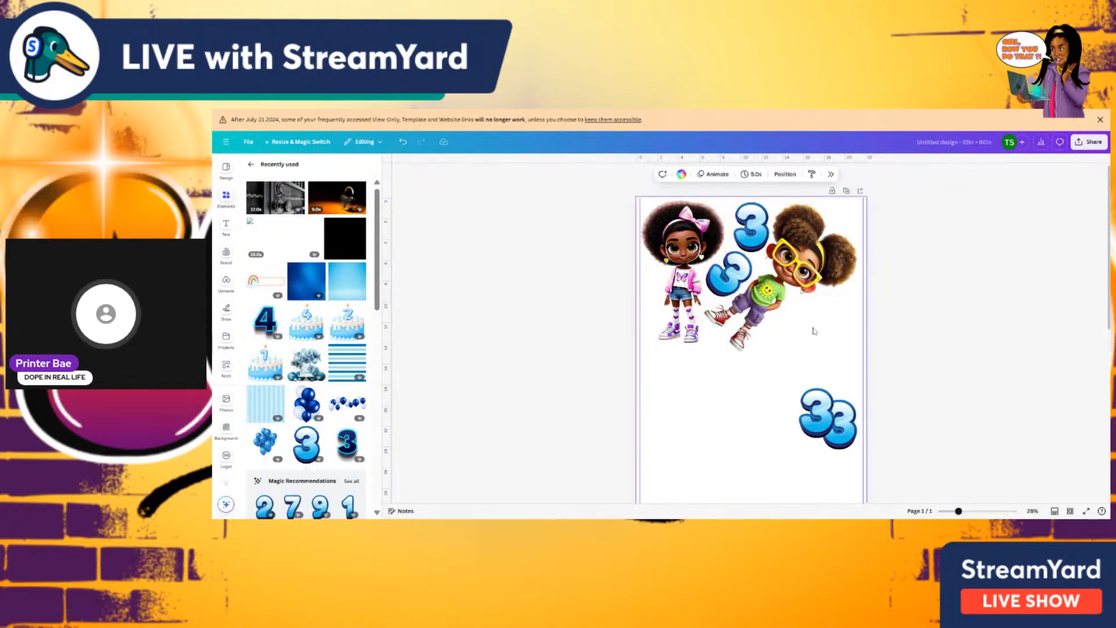
drag(813, 396, 839, 310)
drag(839, 421, 802, 315)
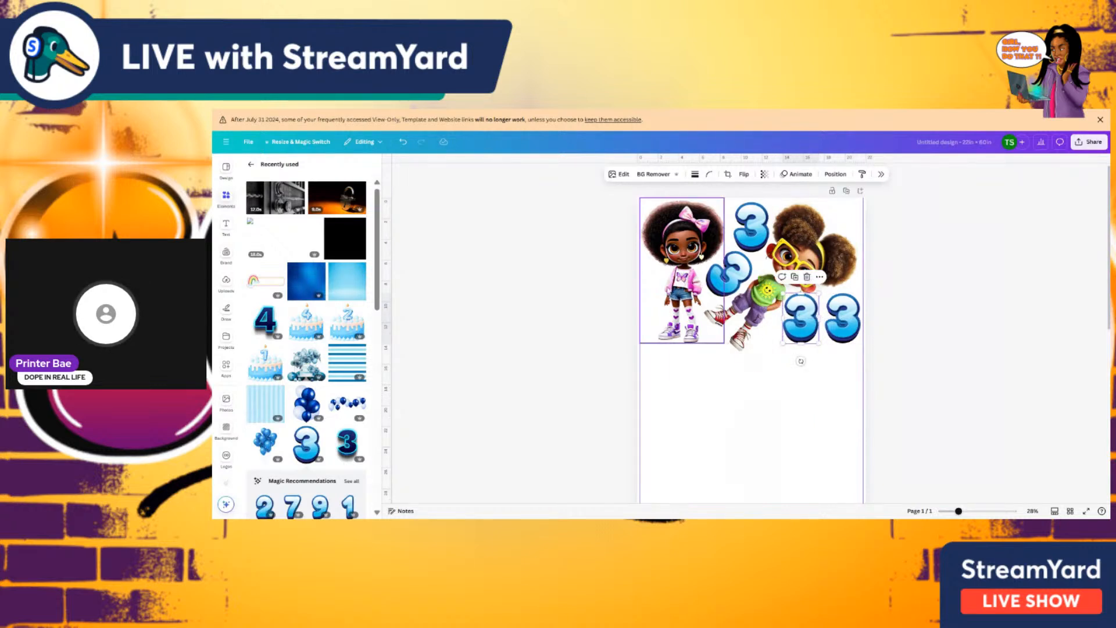
click(745, 302)
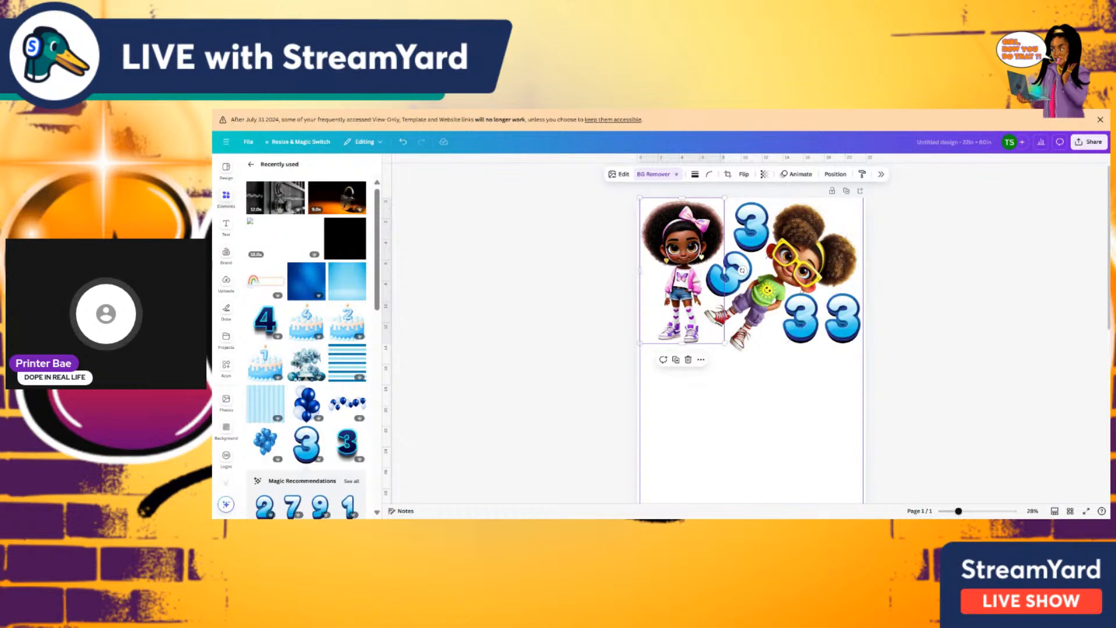
Add the blue cake with the 4 candle, scale it to about 10.8 in high, and place two copies side by side below the girls
click(302, 327)
drag(768, 473, 757, 316)
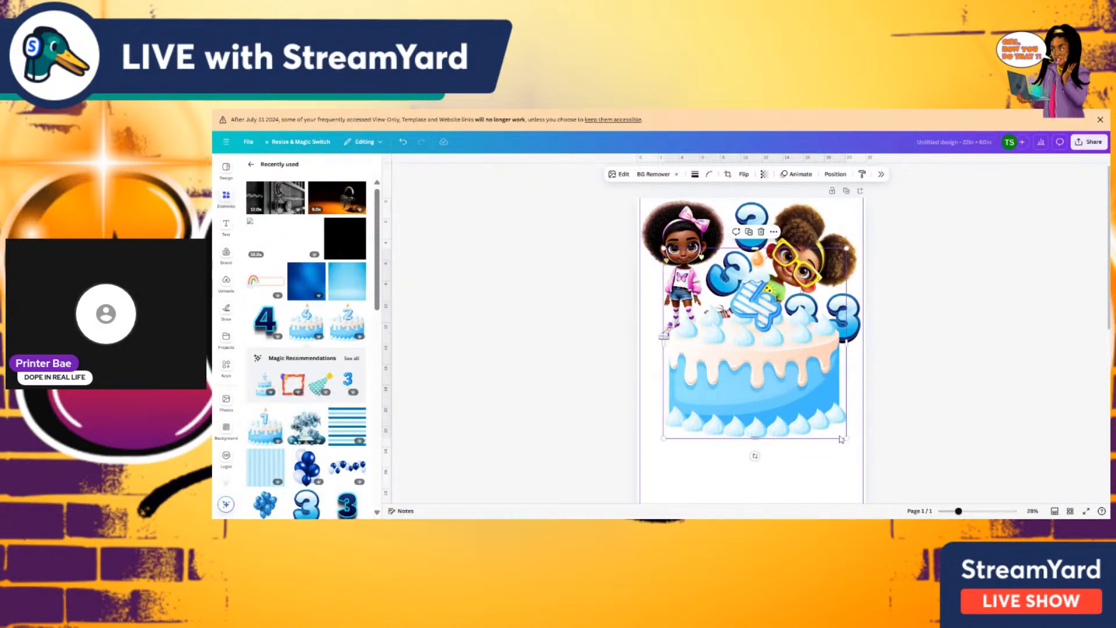
drag(845, 439, 778, 361)
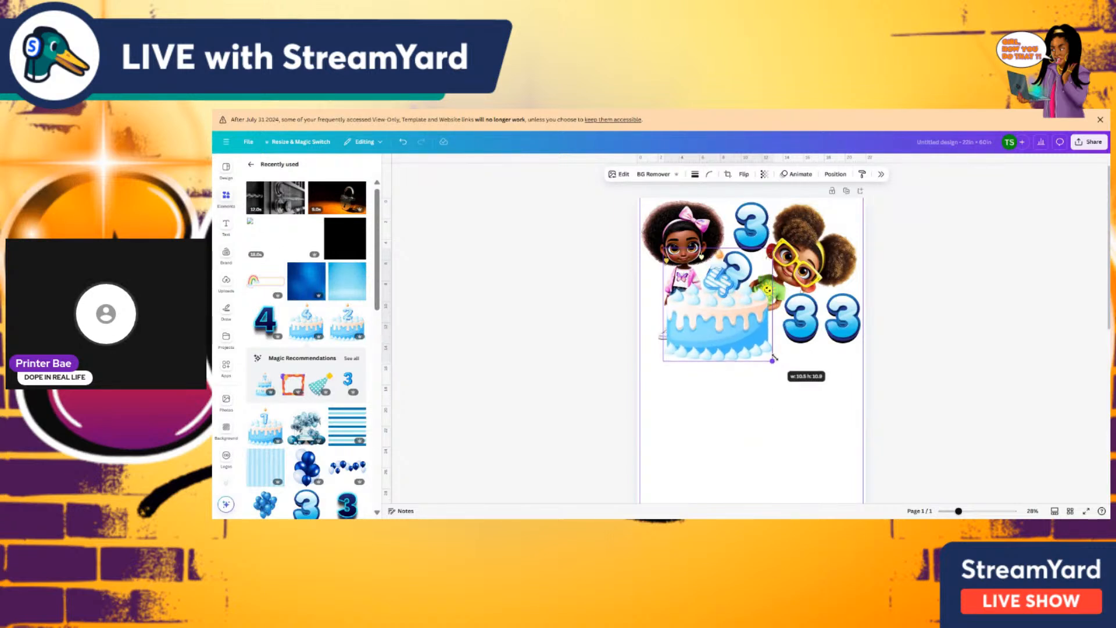
drag(734, 331, 715, 431)
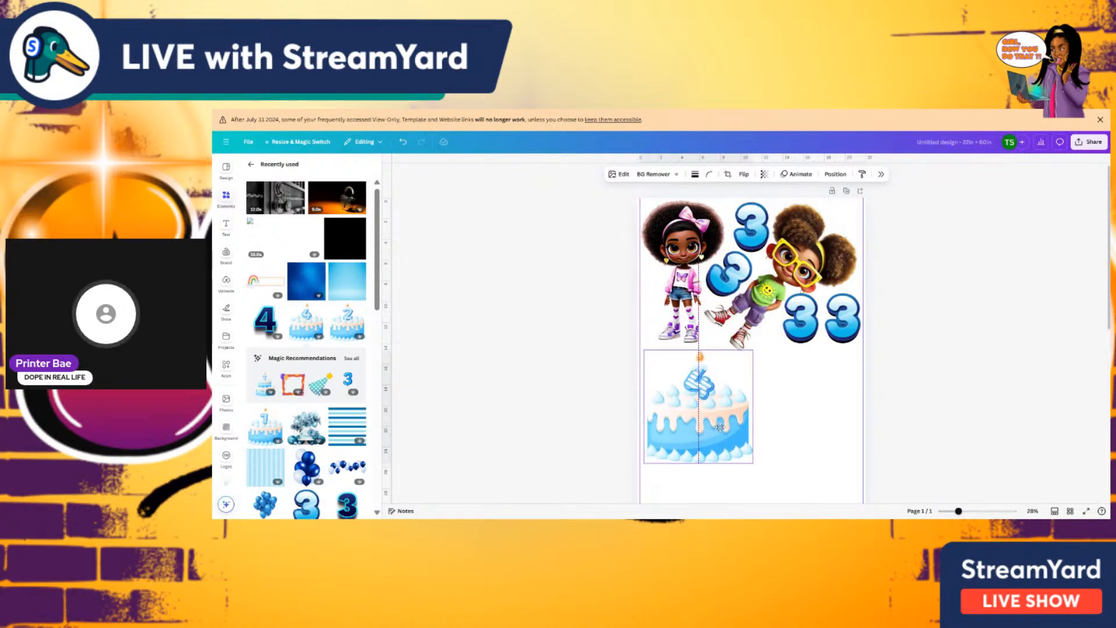
click(692, 334)
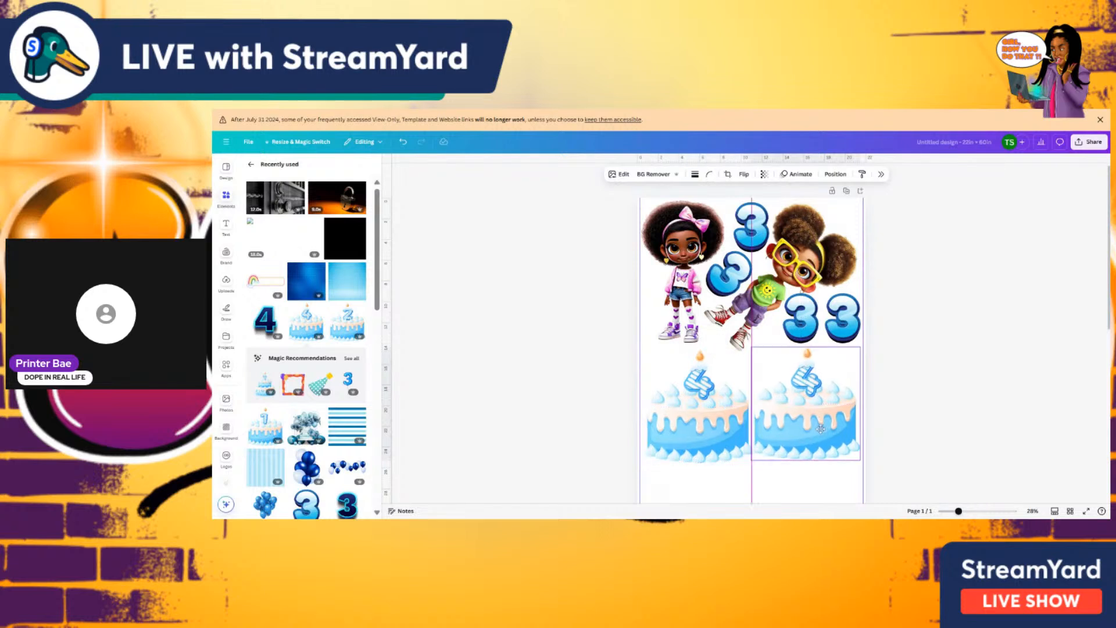
click(970, 419)
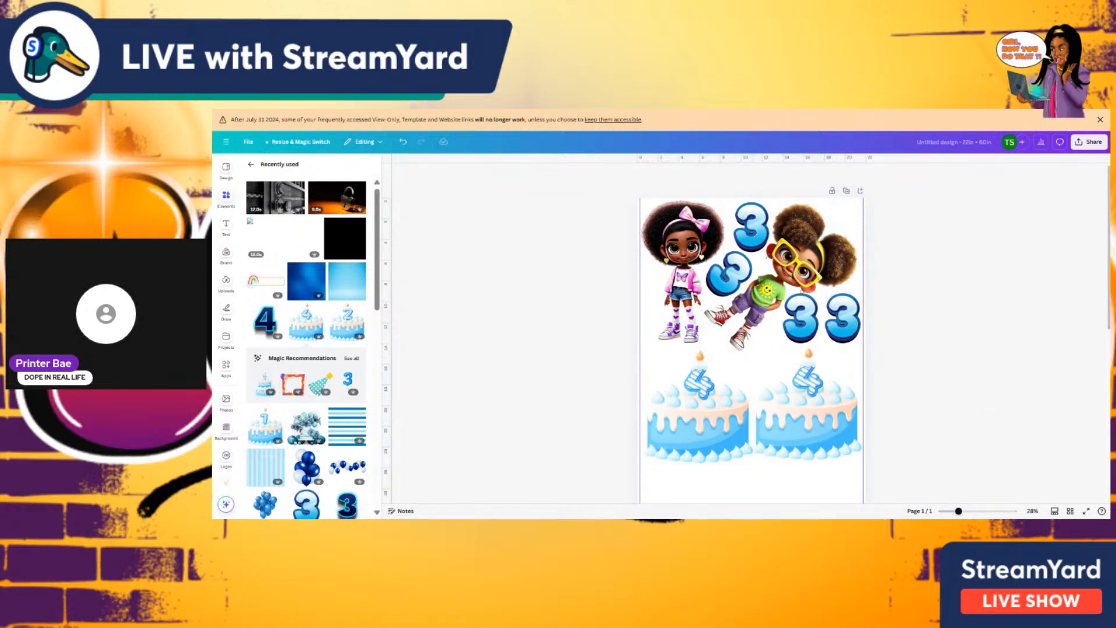
Duplicate the pair of cakes and align the copies as a second row directly beneath the first
scroll(1000, 337, down, 2)
drag(1004, 343, 643, 272)
click(751, 254)
drag(777, 410, 777, 437)
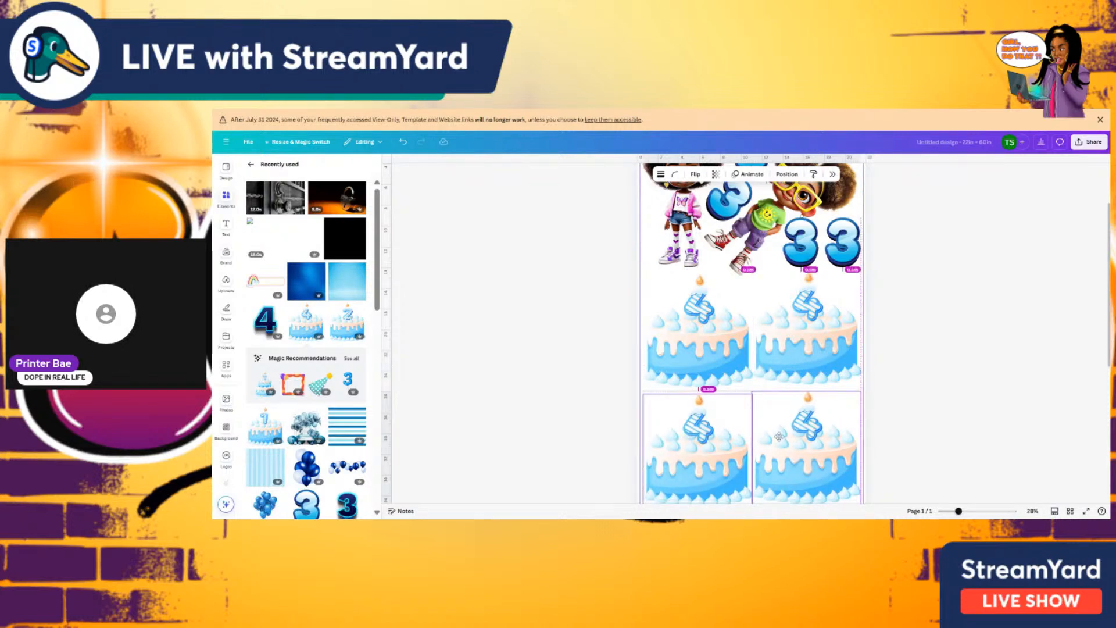
click(962, 427)
scroll(962, 427, down, 1)
scroll(962, 427, down, 3)
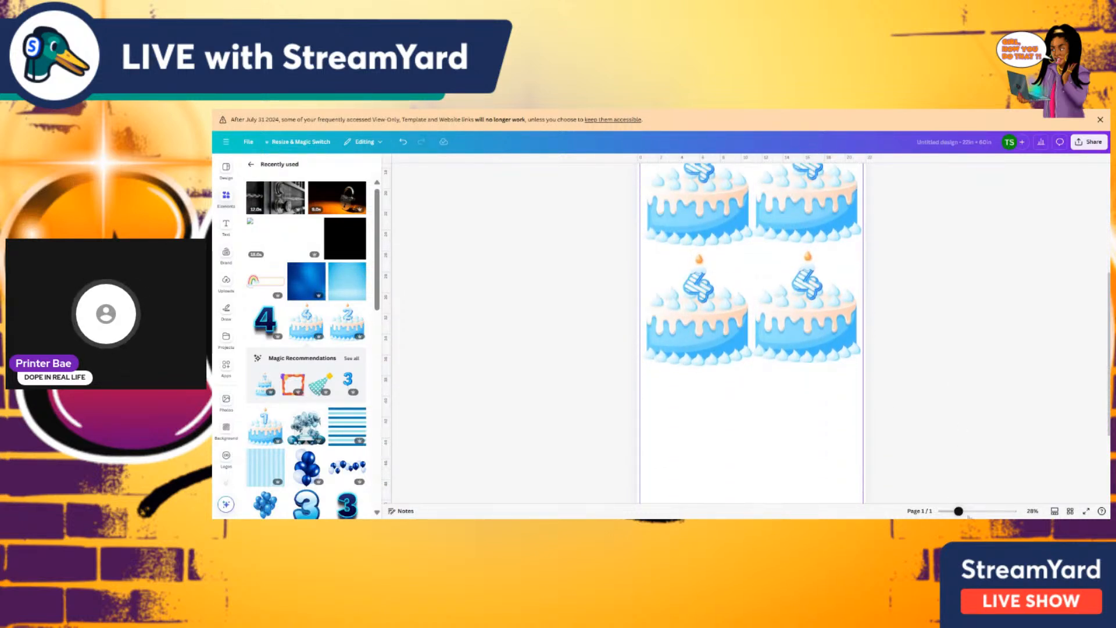
drag(958, 512, 940, 512)
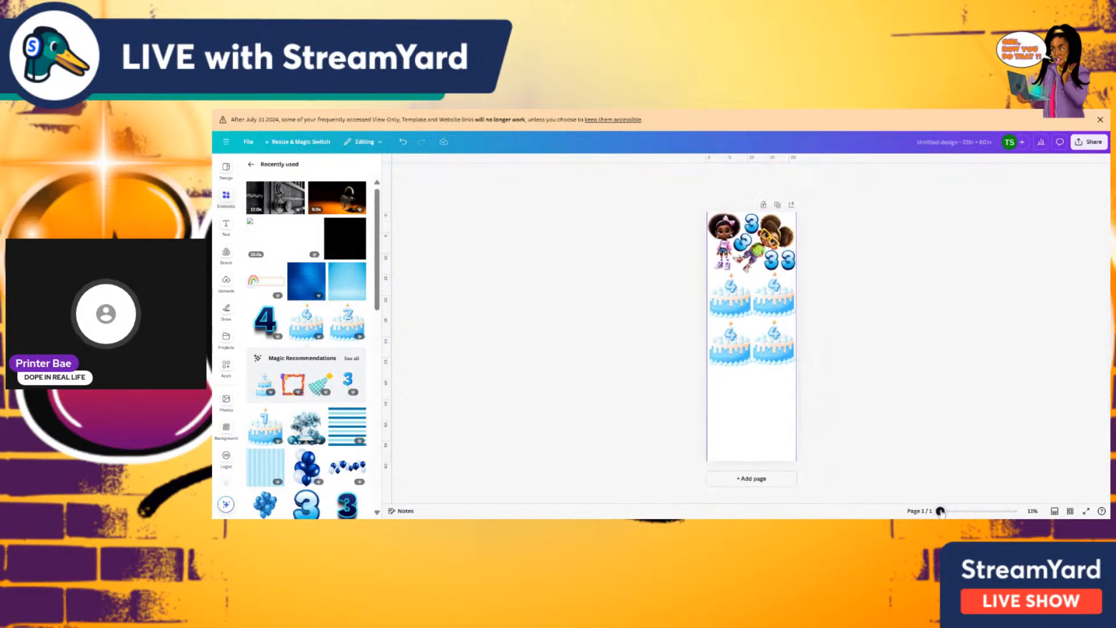